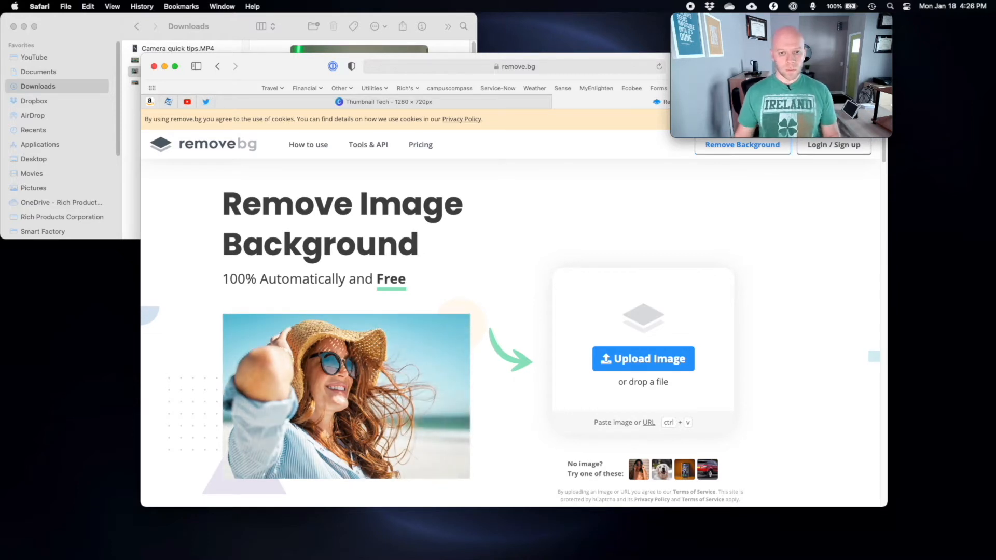
Move the remove.bg browser window to uncover the Downloads folder and select Thumb 1.heic there.
left_click_drag(312, 74, 238, 95)
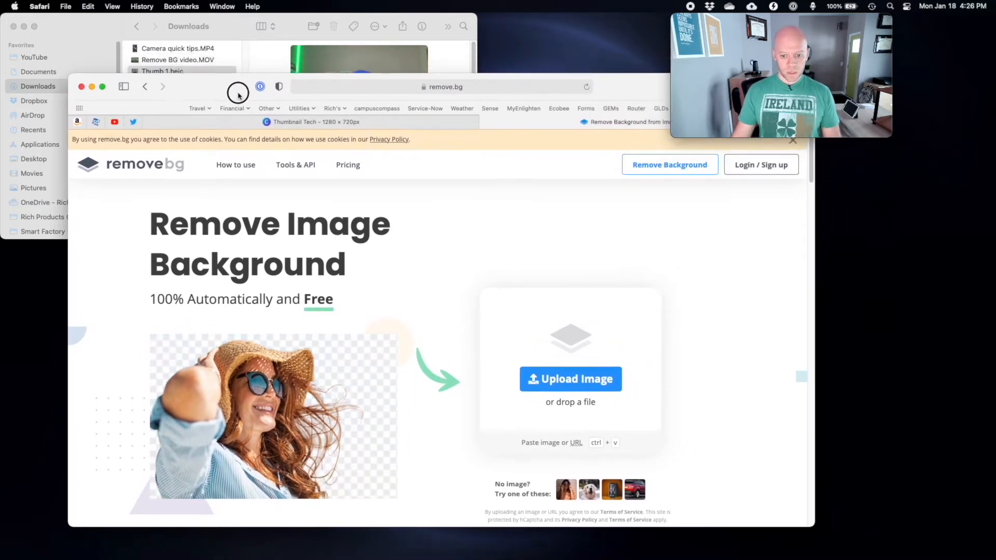
left_click(86, 25)
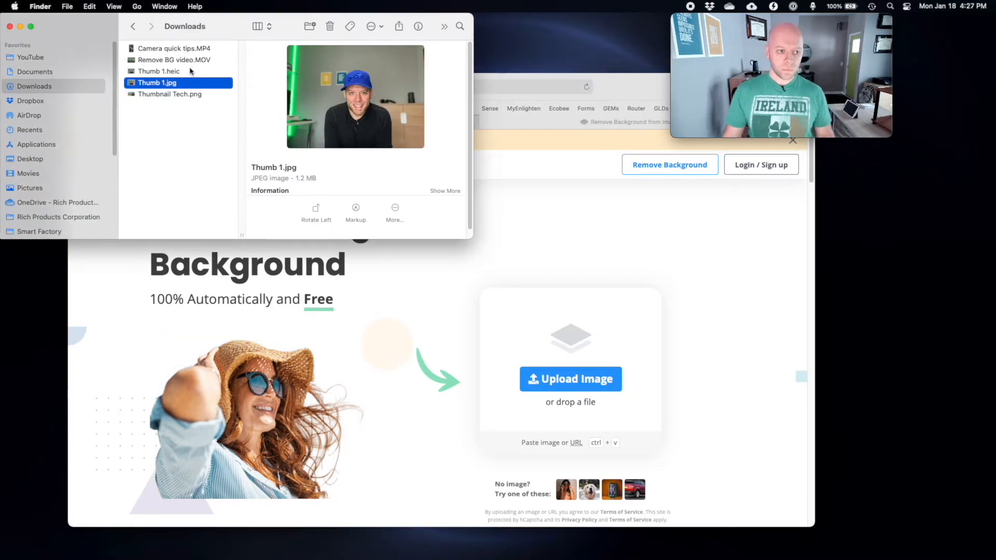
left_click(188, 72)
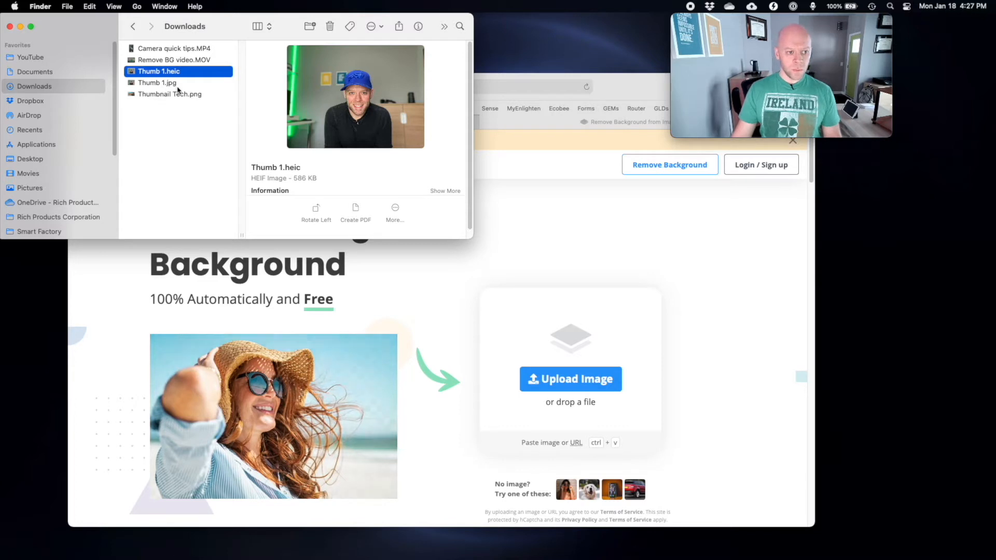
left_click(640, 89)
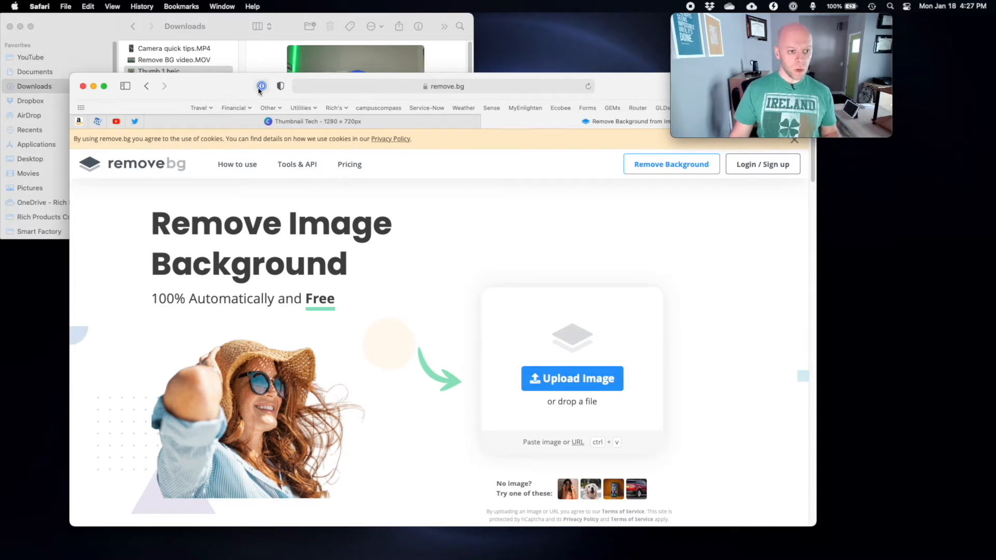
left_click(109, 29)
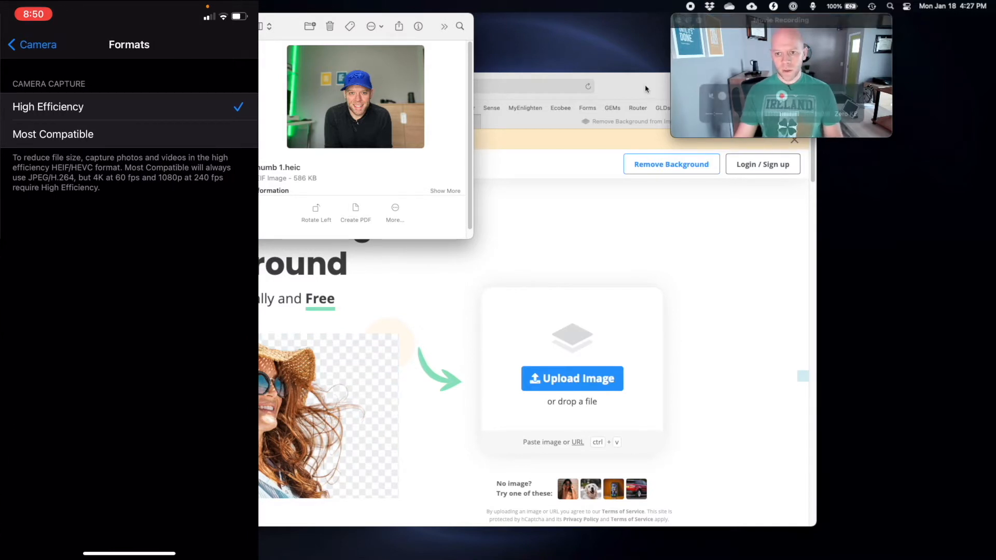
left_click(626, 97)
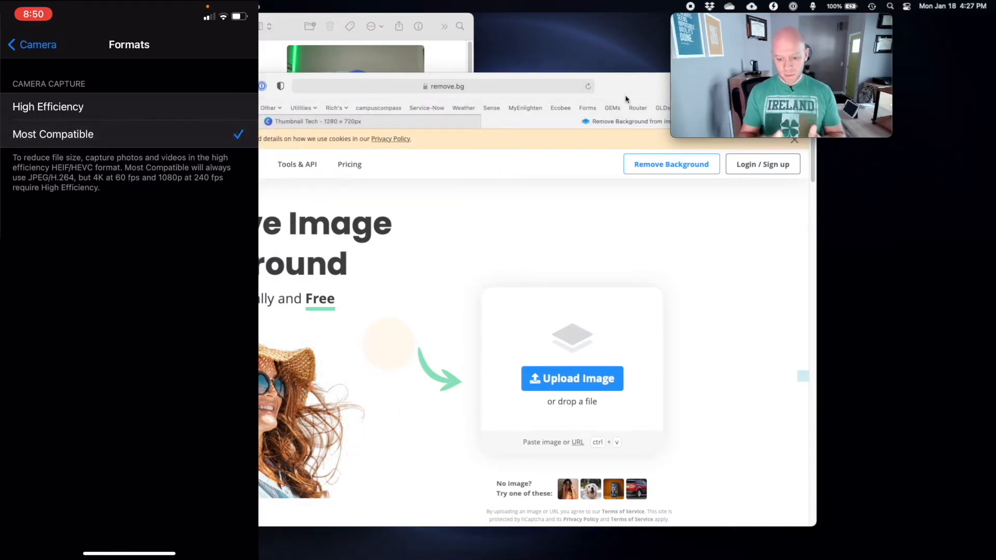
Try to upload Thumb 1.heic from the Downloads folder to remove.bg and dismiss the resulting message.
scroll(487, 336, "down", 3)
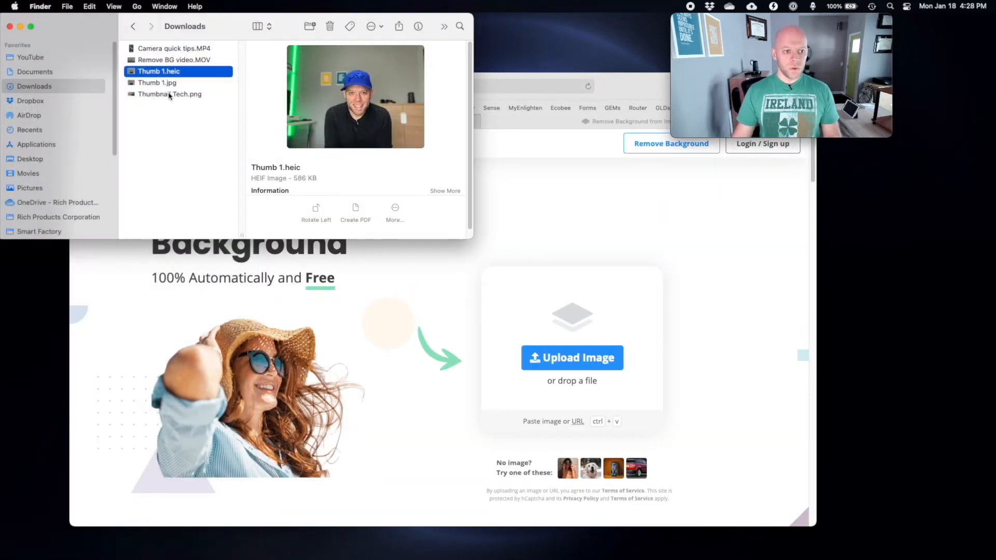
left_click_drag(168, 78, 592, 311)
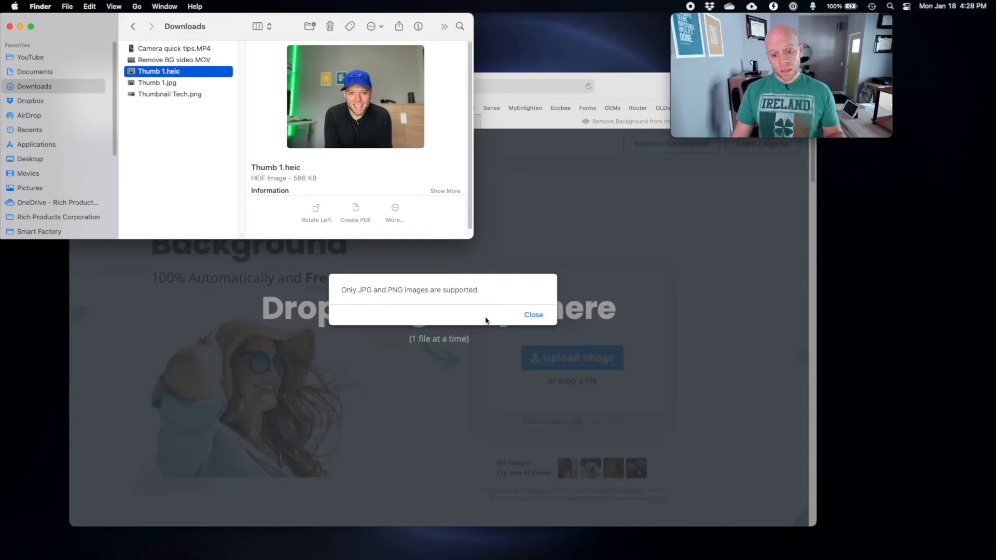
left_click(534, 316)
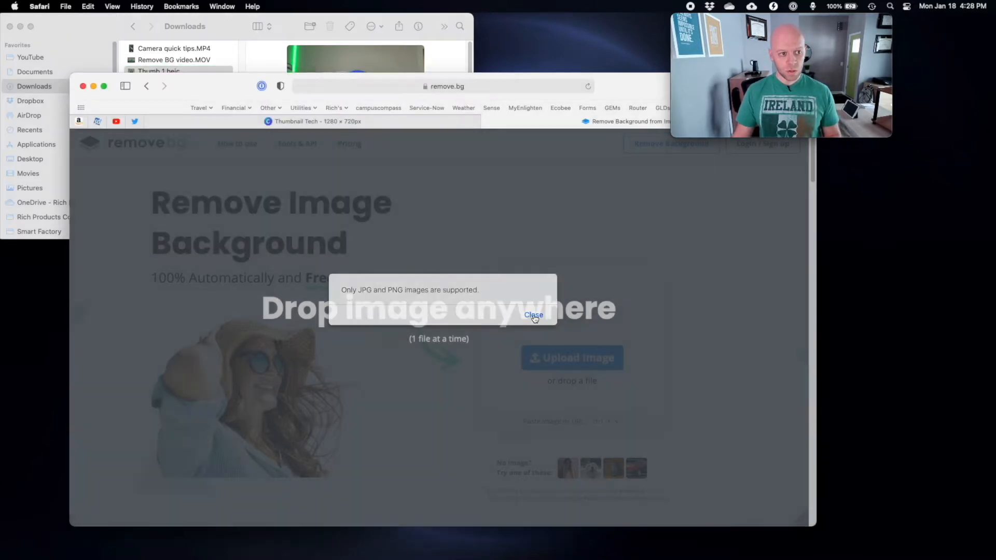
Upload Thumb 1.jpg from the Downloads folder to remove.bg to cut out its background.
left_click(173, 85)
left_click_drag(173, 85, 463, 332)
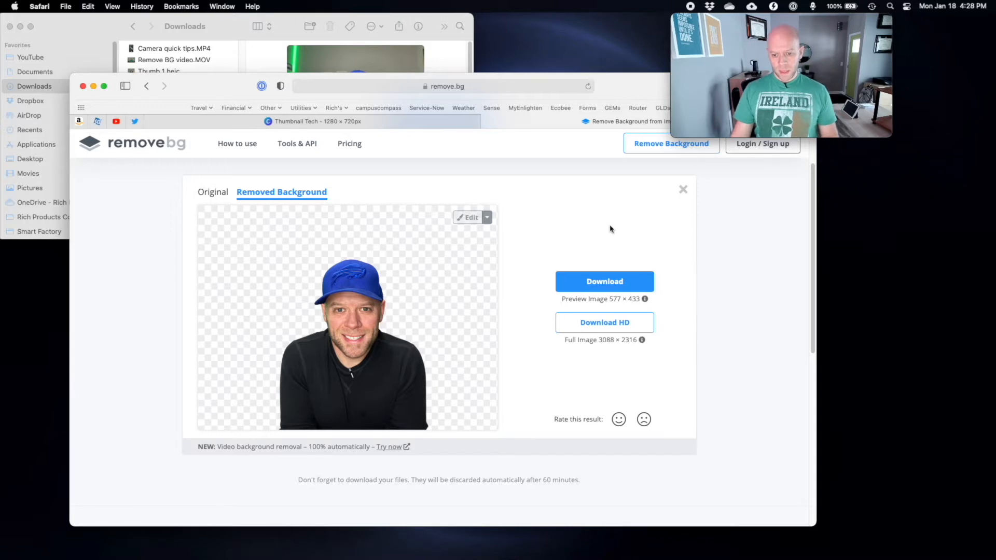
Open the cutout for editing and try the green hills, sunset forest and city skyline photo backgrounds.
left_click(468, 217)
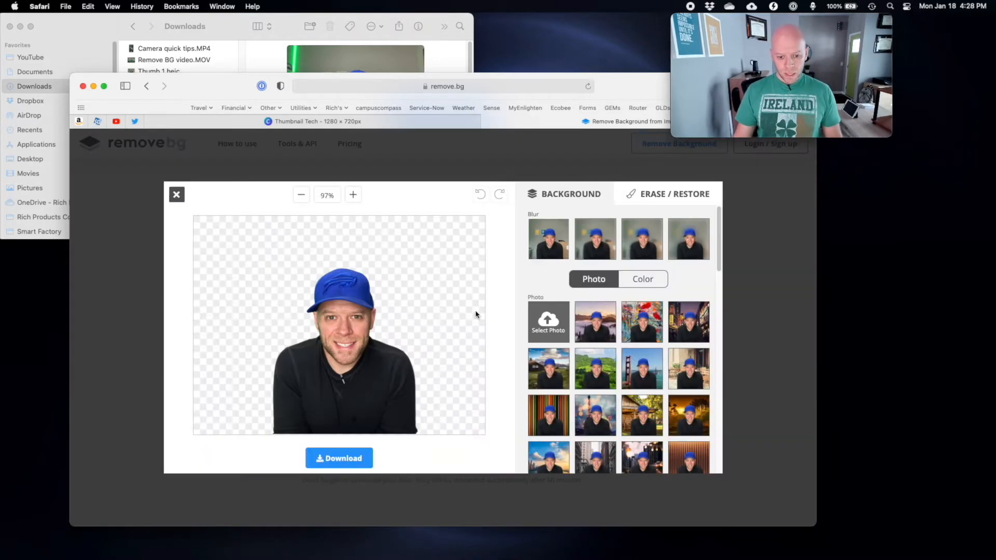
left_click(600, 364)
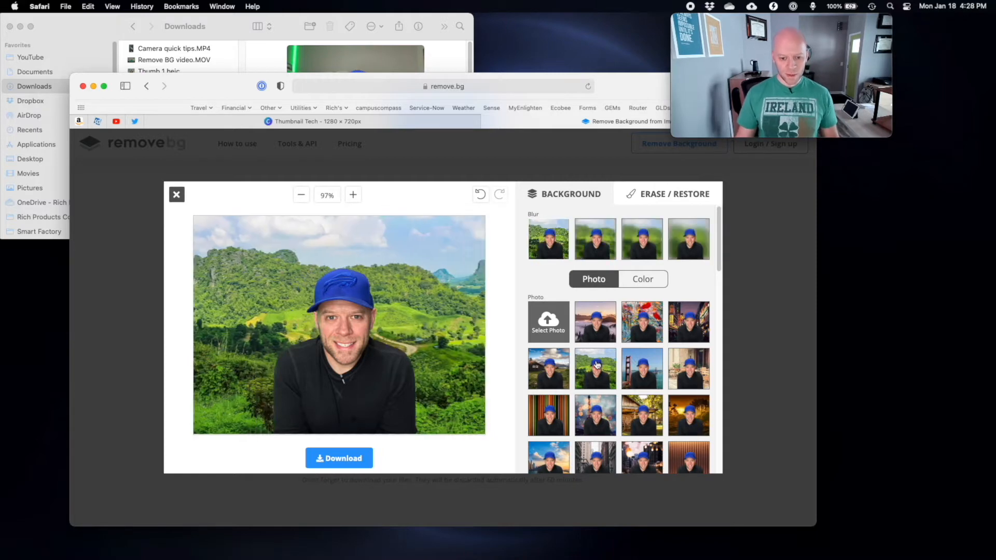
left_click(693, 418)
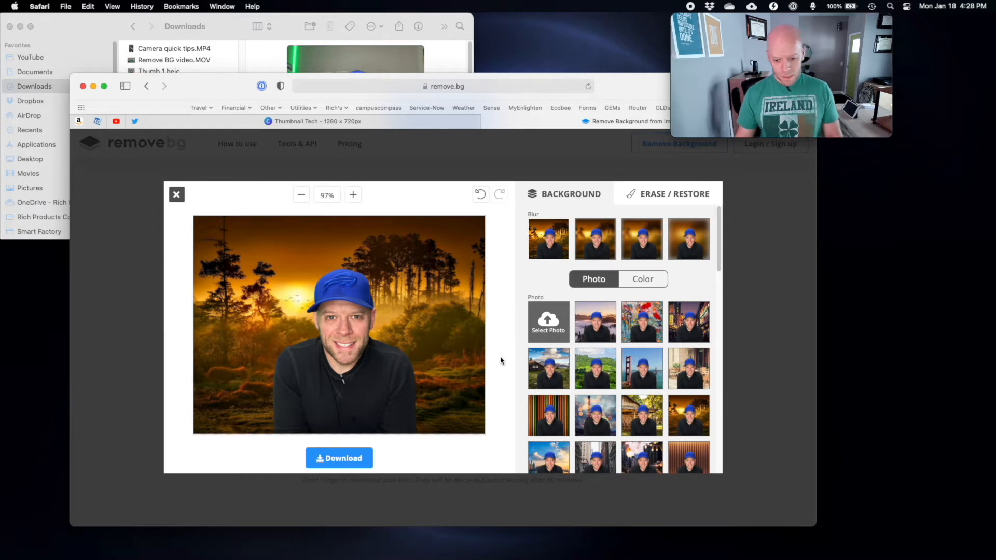
left_click(535, 455)
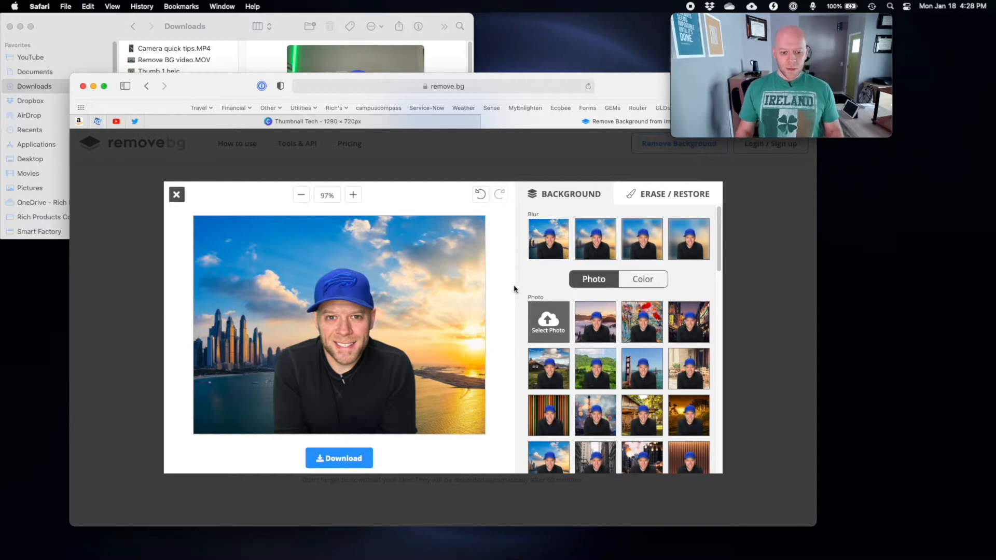
Try solid colour backgrounds on the cutout, going from transparent to crimson.
left_click(660, 279)
left_click(606, 325)
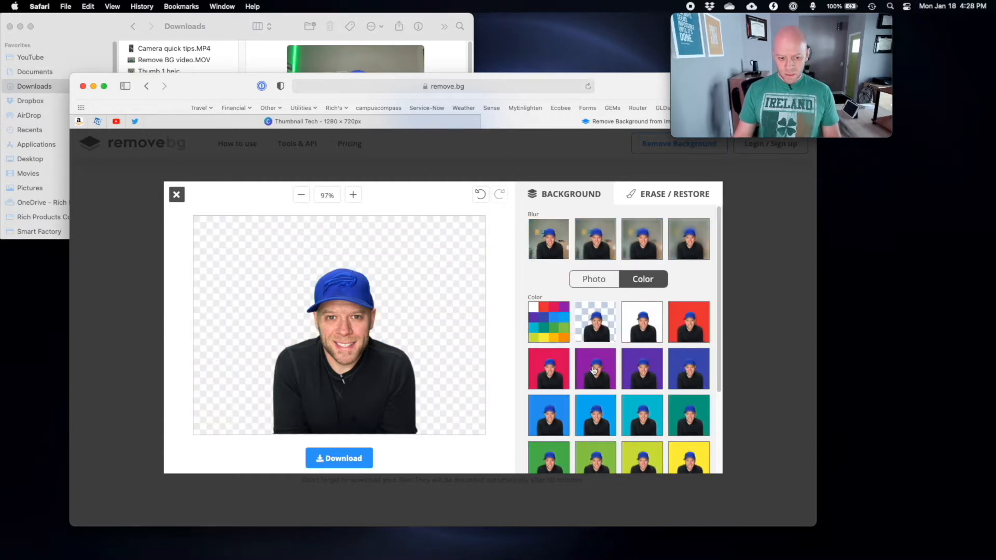
left_click(558, 375)
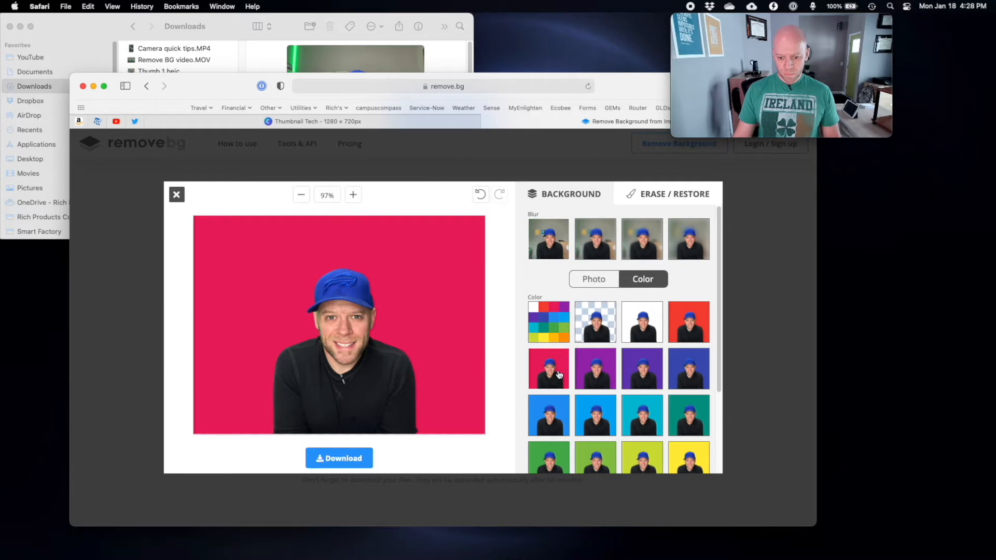
Open the custom background photo picker, cancel it, and look through the whole collection of preset photo backgrounds.
left_click(593, 280)
left_click(543, 326)
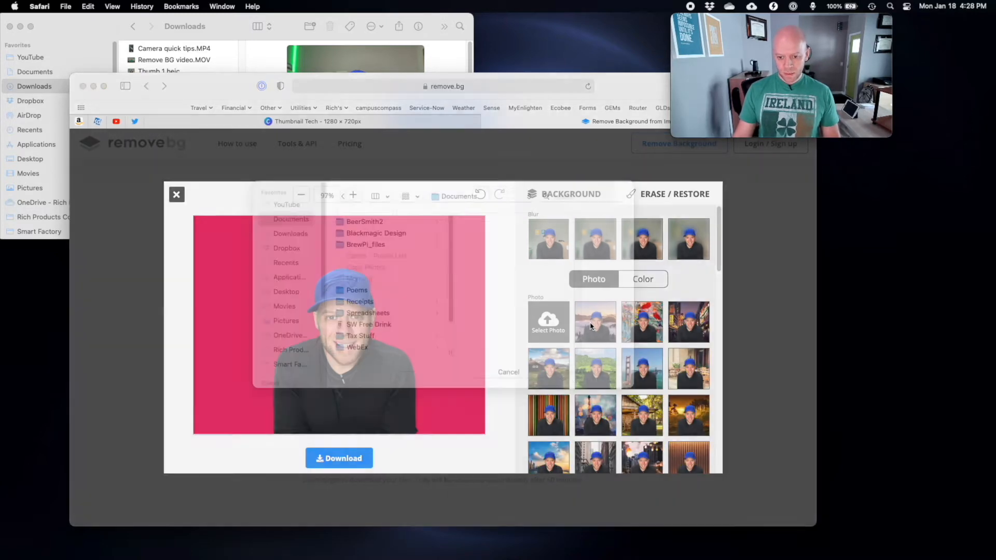
left_click(515, 390)
scroll(592, 381, "down", 10)
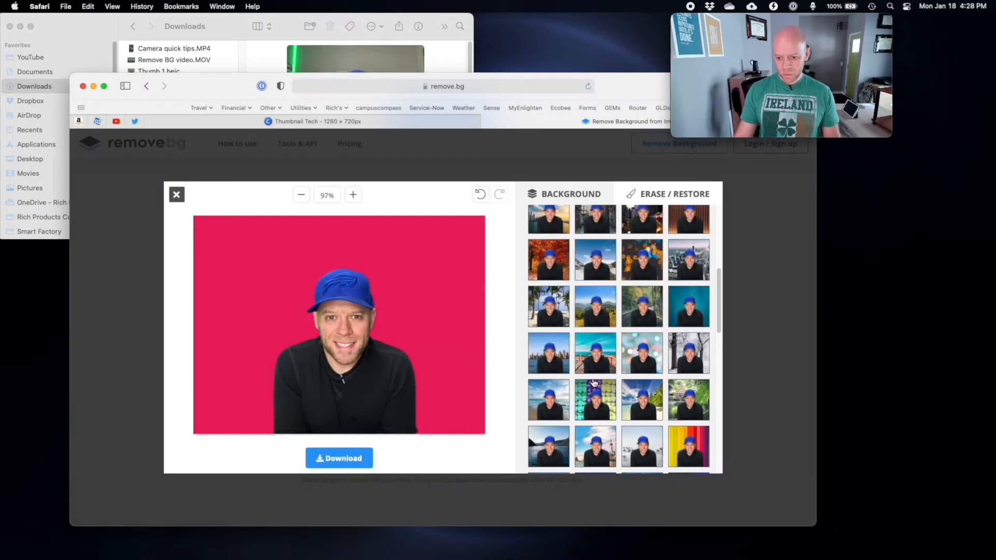
scroll(595, 383, "down", 5)
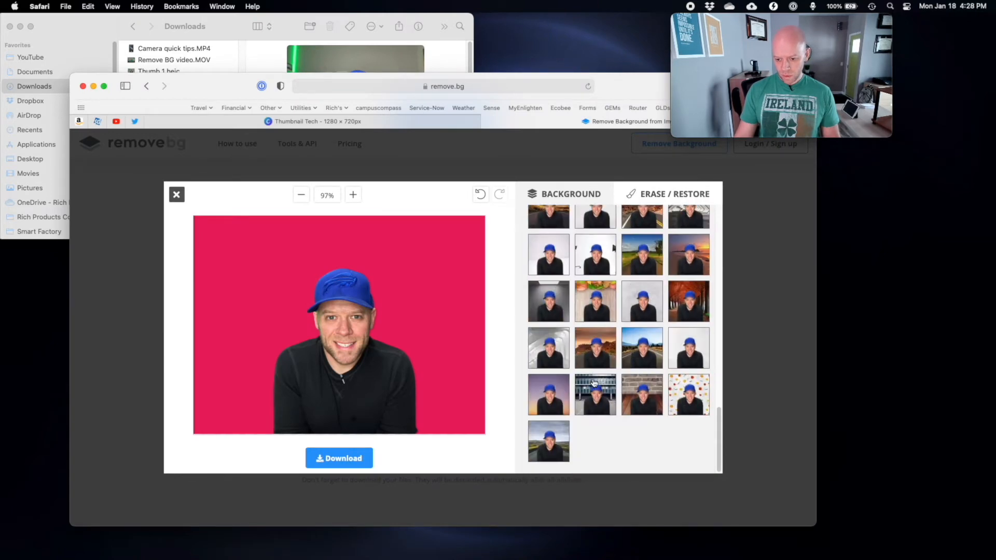
scroll(595, 383, "up", 10)
Undo all background changes so the cutout is transparent again, and close the image editor.
left_click(639, 196)
left_click(480, 194)
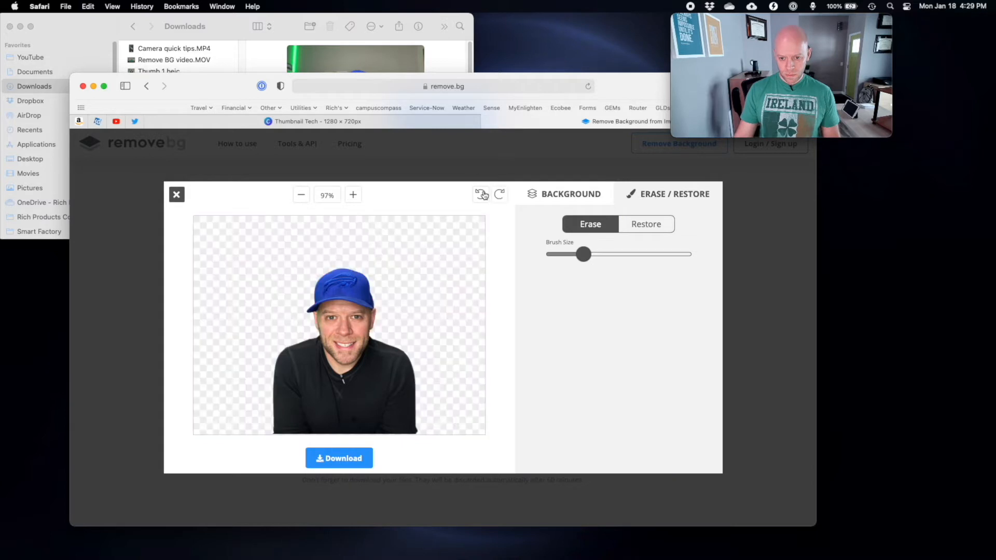
left_click(483, 193)
left_click(484, 194)
left_click(484, 193)
left_click(175, 195)
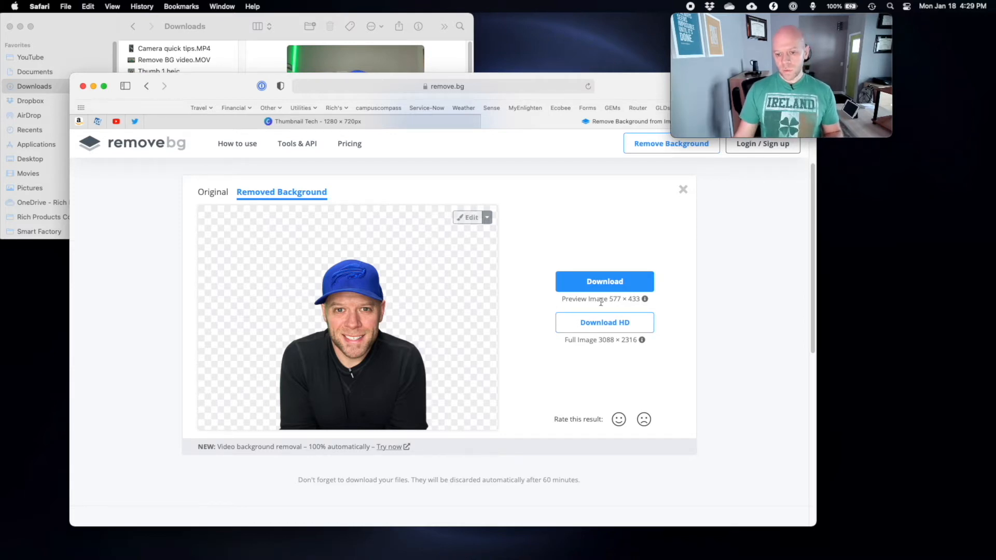
mouse_move(645, 300)
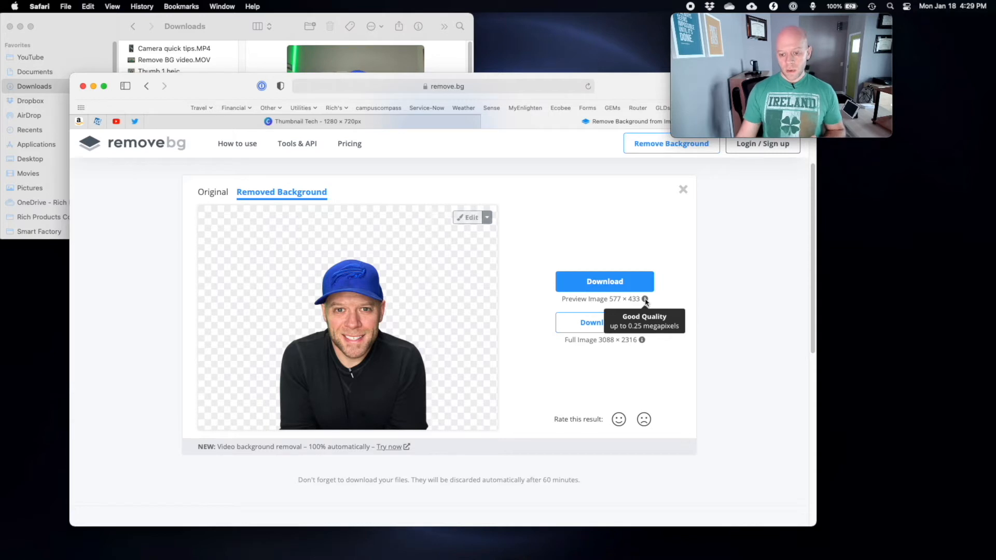
mouse_move(642, 342)
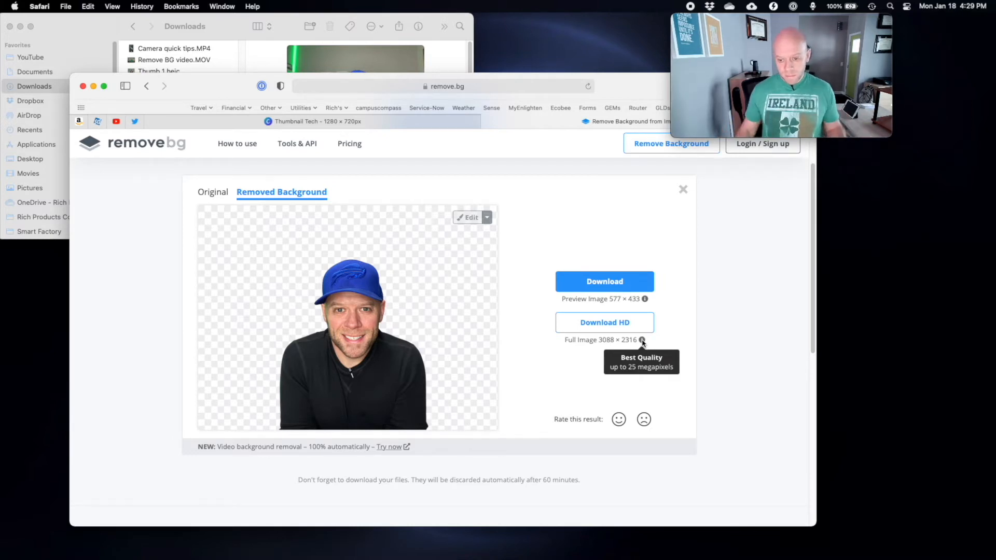
left_click(617, 282)
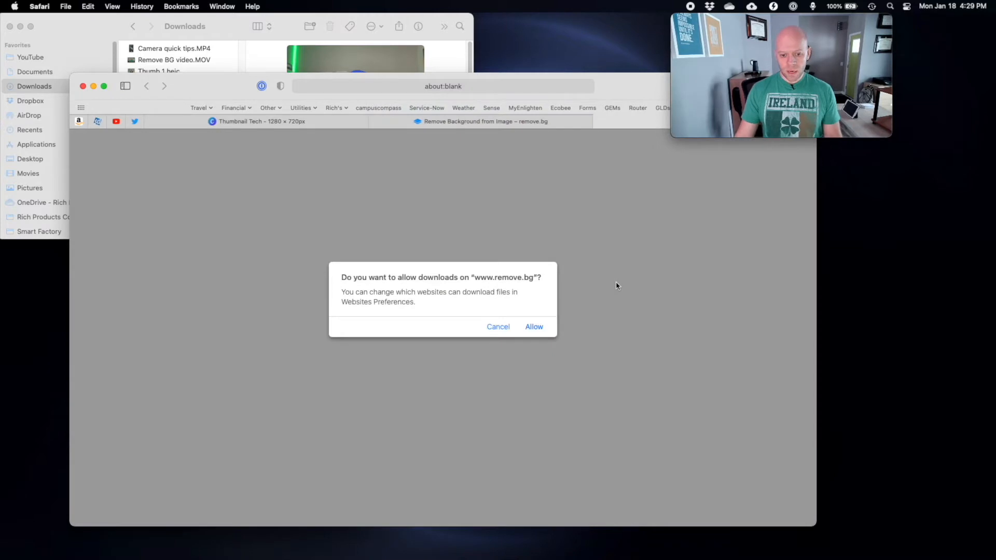
left_click(535, 327)
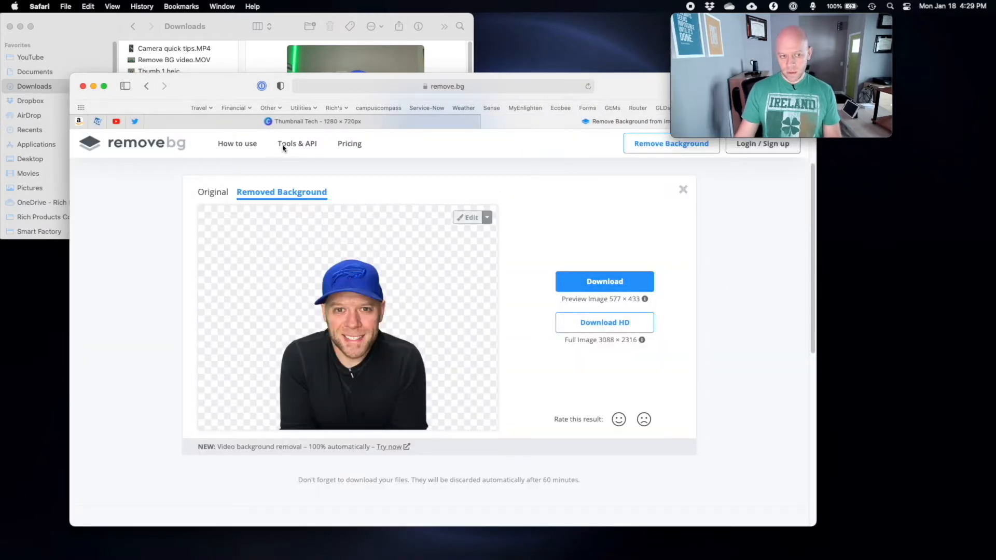
Preview the downloaded Thumb_1-removebg-preview.png from the Downloads folder and return to the browser.
left_click(113, 32)
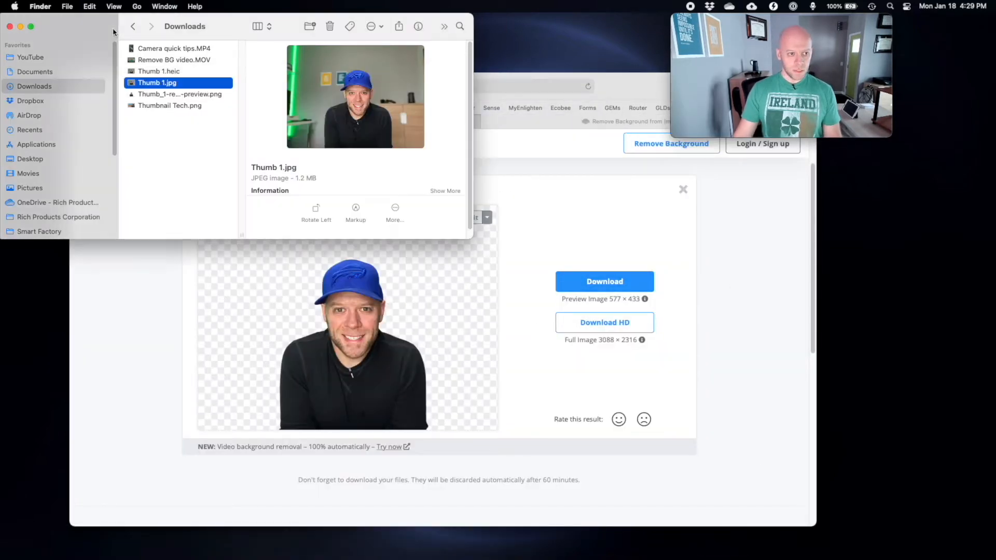
left_click(204, 95)
key("space")
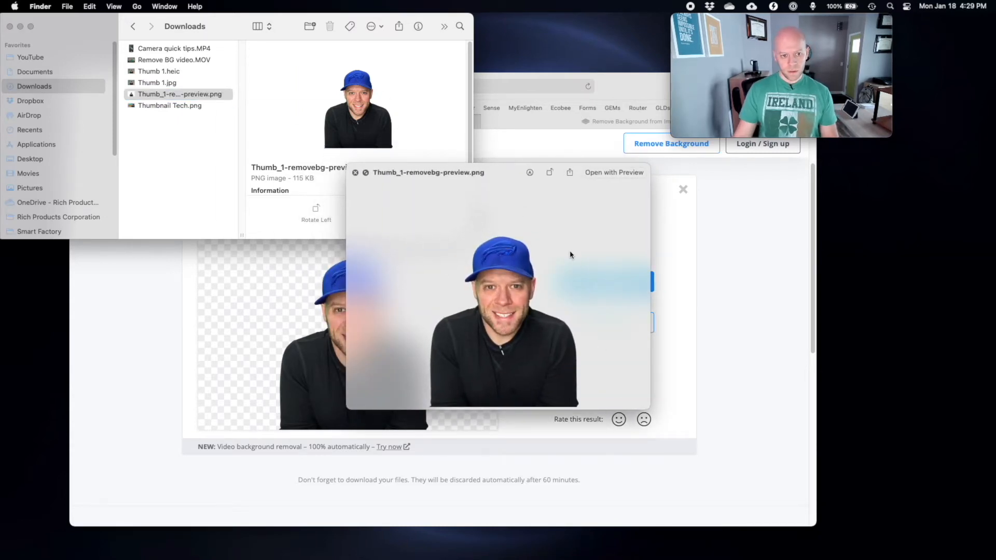
left_click(542, 97)
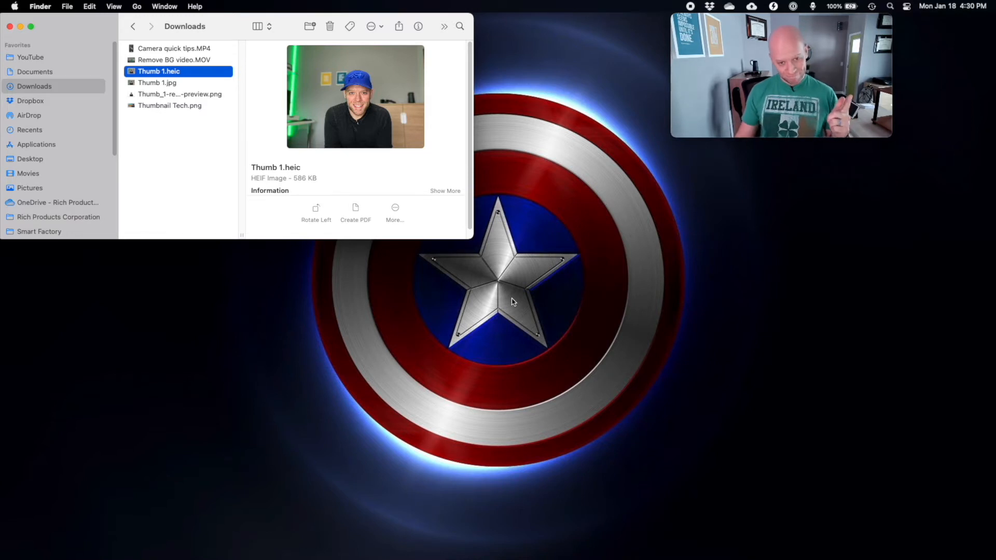
Launch Microsoft PowerPoint, create a blank presentation, and move its window to uncover the Downloads folder.
mouse_move(576, 547)
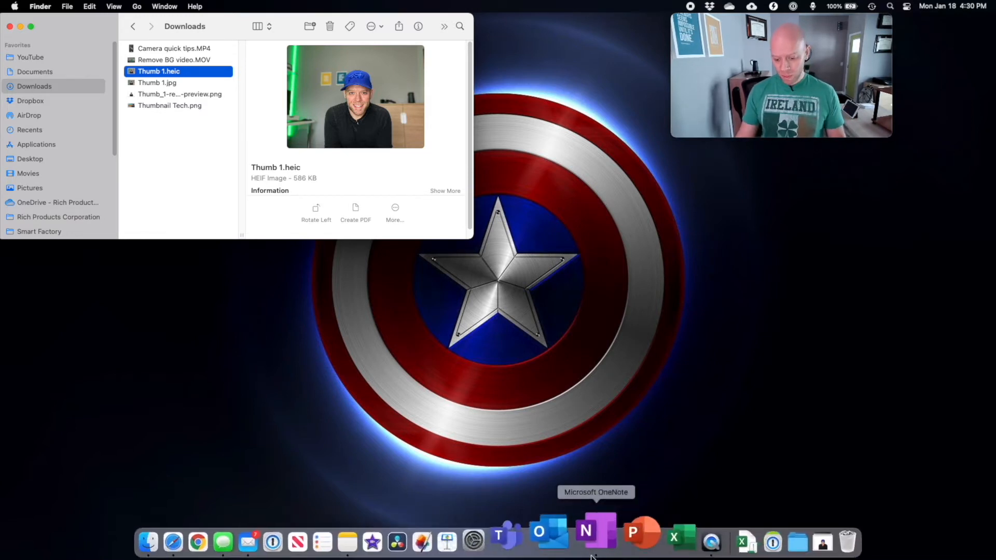
left_click(625, 545)
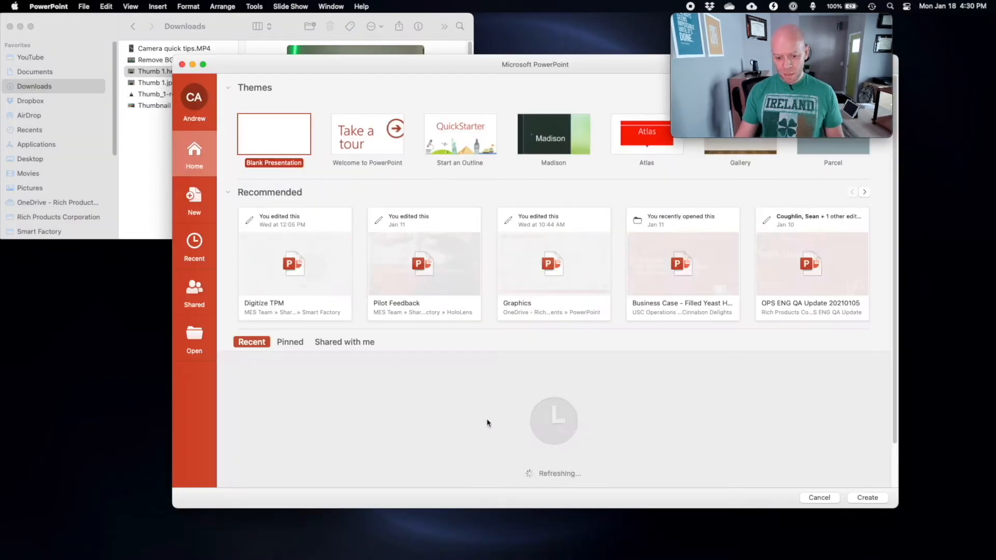
double_click(268, 132)
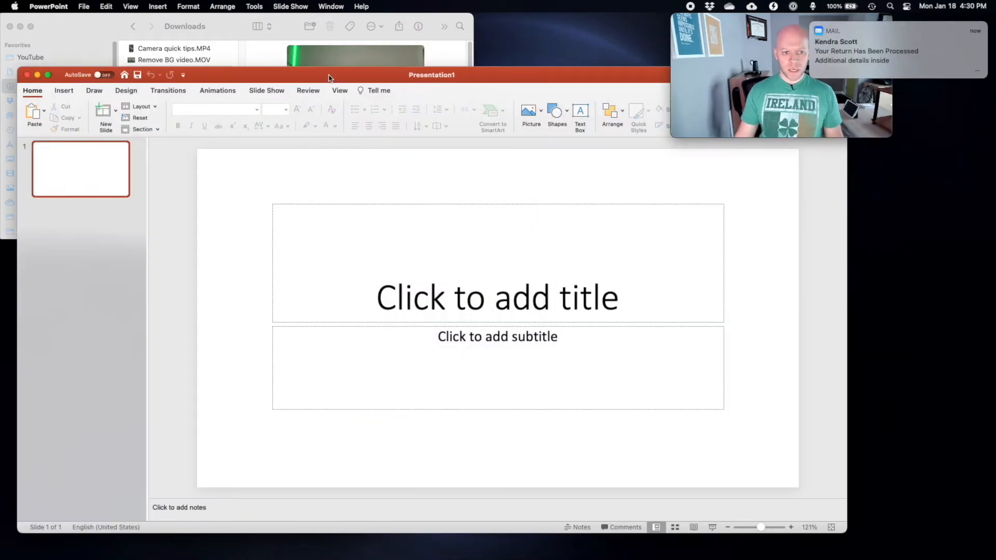
left_click_drag(328, 75, 424, 83)
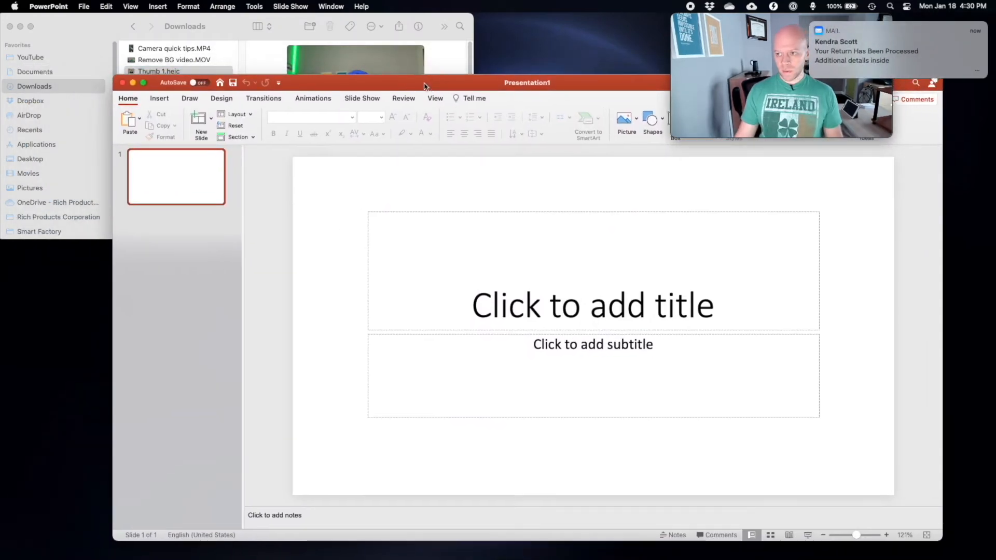
Delete the title and subtitle placeholders from the first slide.
left_click(400, 222)
left_click(390, 213)
key("Delete")
left_click(385, 334)
key("Delete")
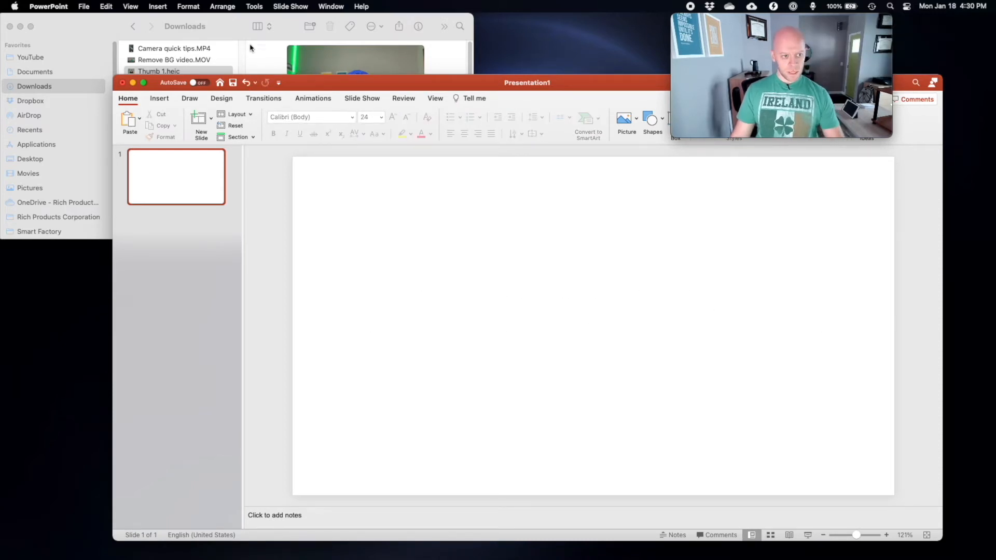
Insert Thumb 1.heic from the Downloads folder onto the empty slide.
left_click(99, 29)
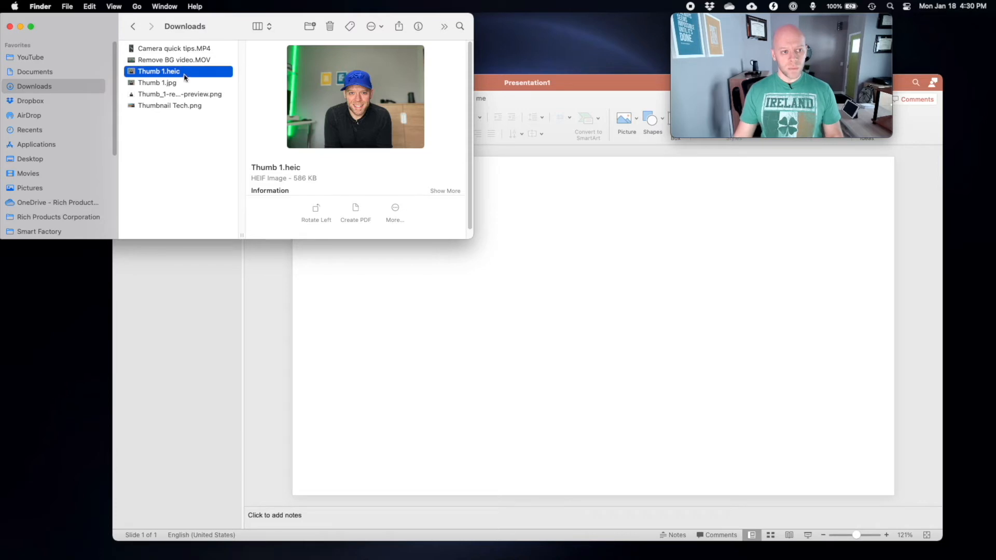
left_click_drag(187, 72, 693, 316)
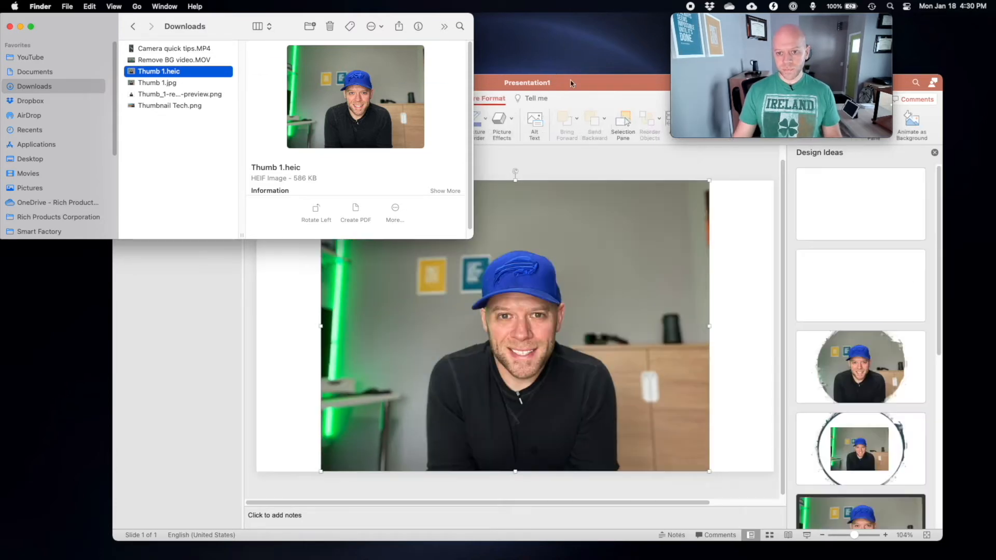
Bring the presentation to the front, close the Design Ideas suggestions, and reposition its window on the desktop.
left_click(579, 80)
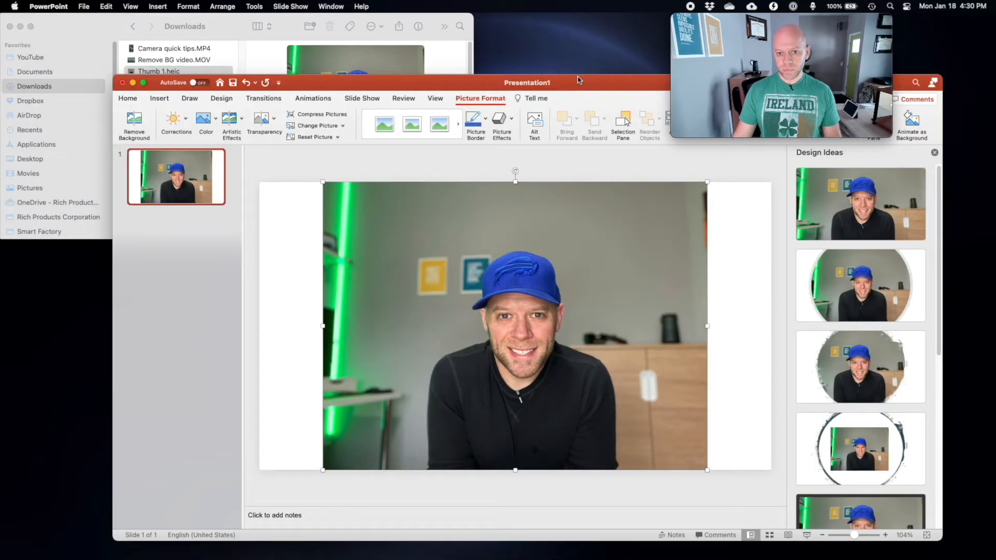
left_click_drag(579, 83, 569, 81)
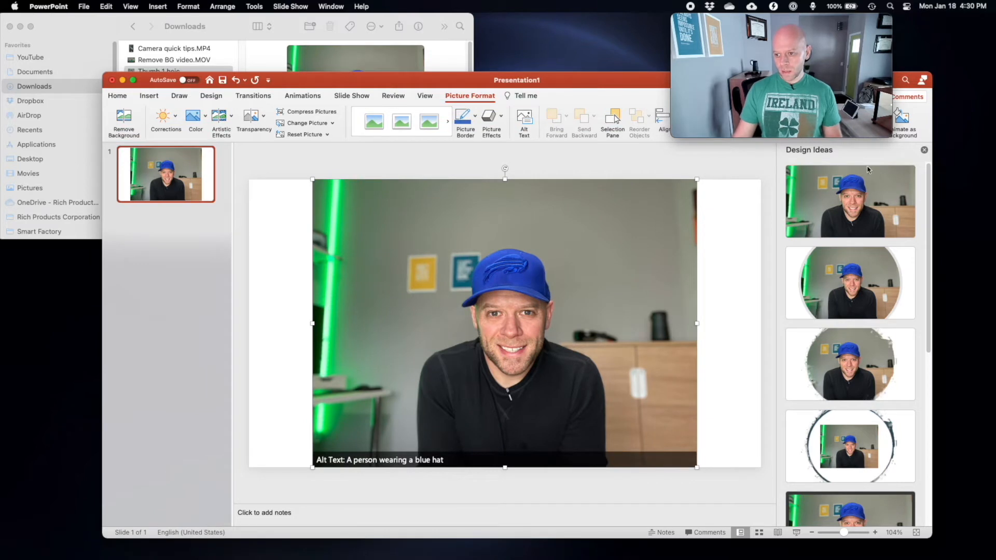
left_click(924, 150)
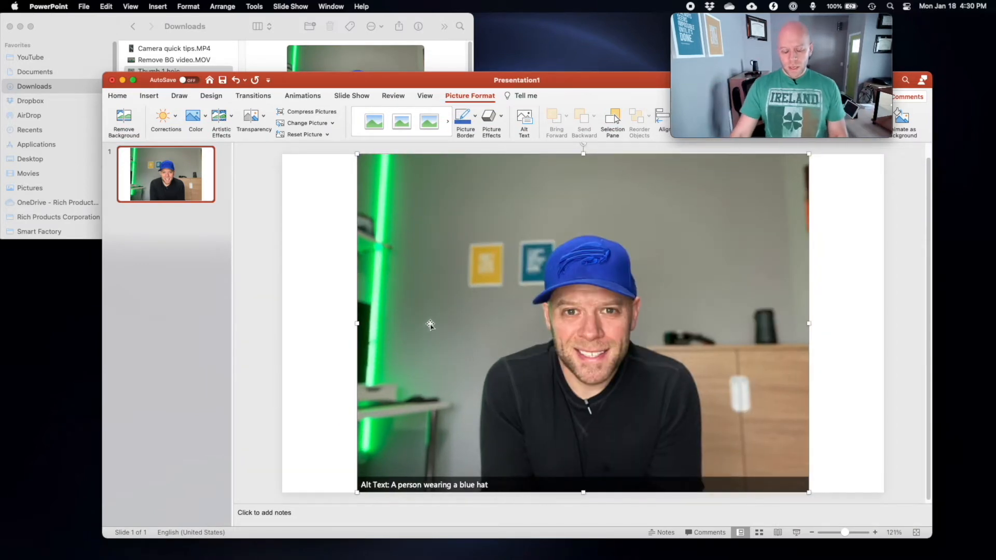
left_click_drag(358, 85, 314, 77)
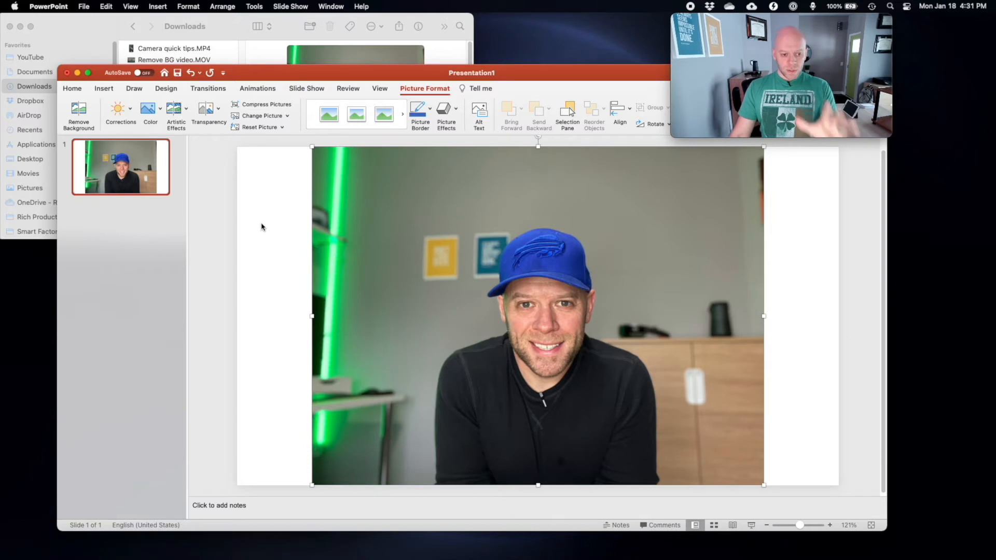
Start Remove Background on the slide's photo and mark the man's black shirt and both arms as areas to keep.
left_click(262, 226)
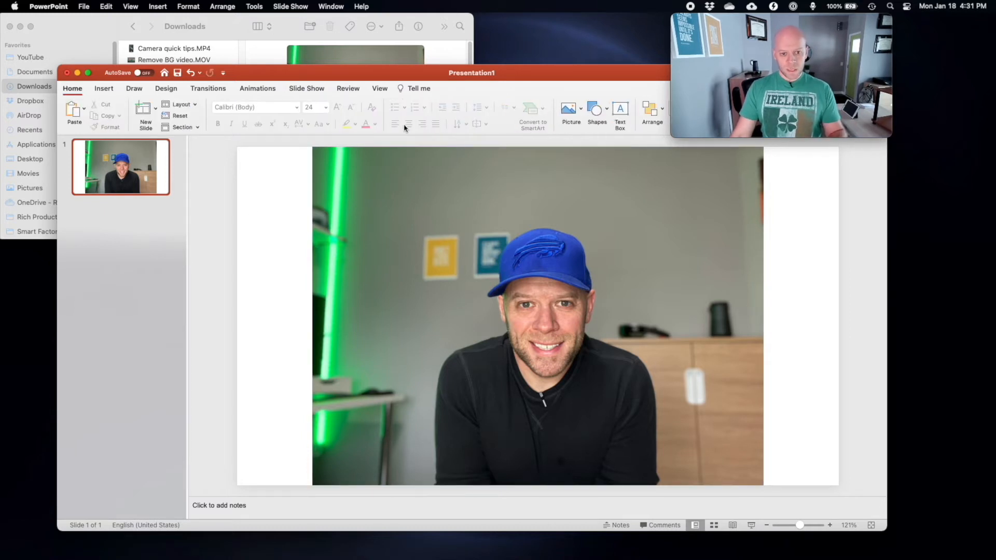
left_click(373, 203)
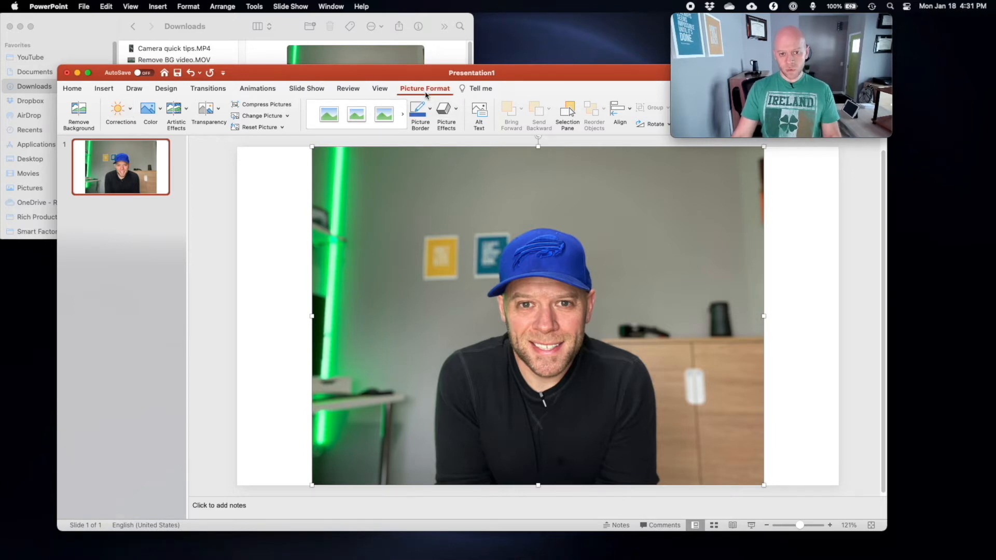
left_click(79, 110)
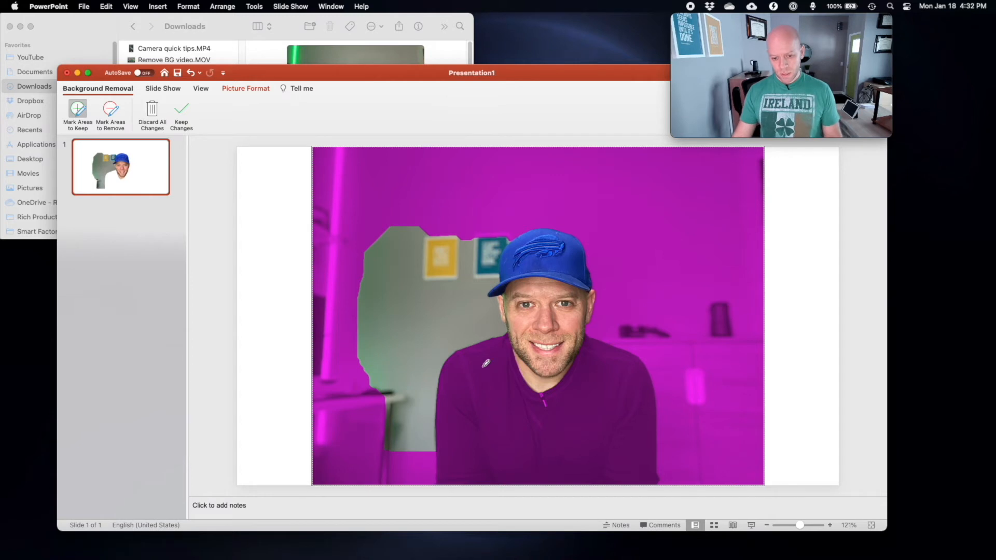
mouse_move(485, 369)
left_mouse_down()
mouse_move(497, 419)
mouse_move(607, 427)
mouse_move(624, 377)
left_mouse_up()
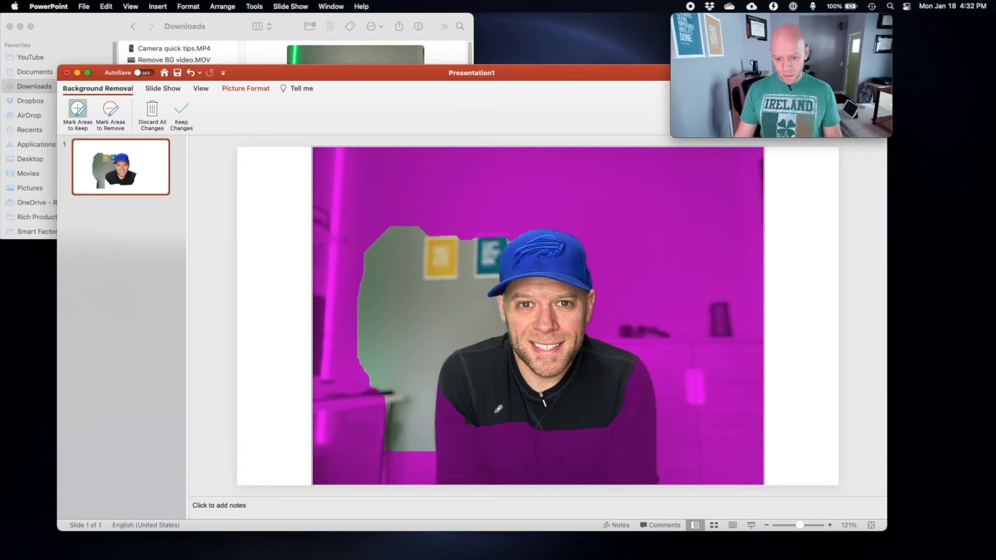
mouse_move(441, 428)
left_mouse_down()
mouse_move(473, 446)
mouse_move(579, 444)
mouse_move(631, 418)
left_mouse_up()
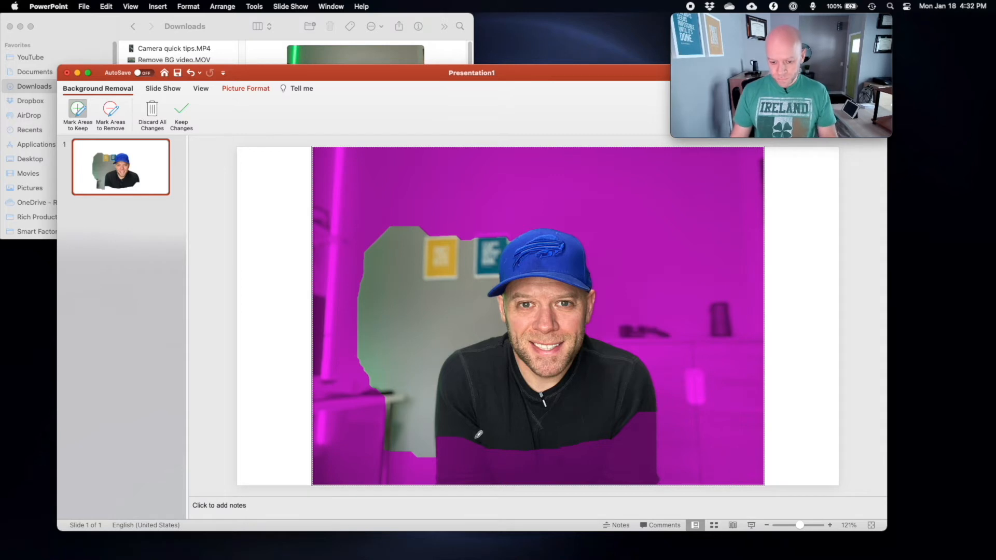
mouse_move(454, 459)
left_mouse_down()
mouse_move(634, 457)
mouse_move(619, 471)
mouse_move(461, 472)
left_mouse_up()
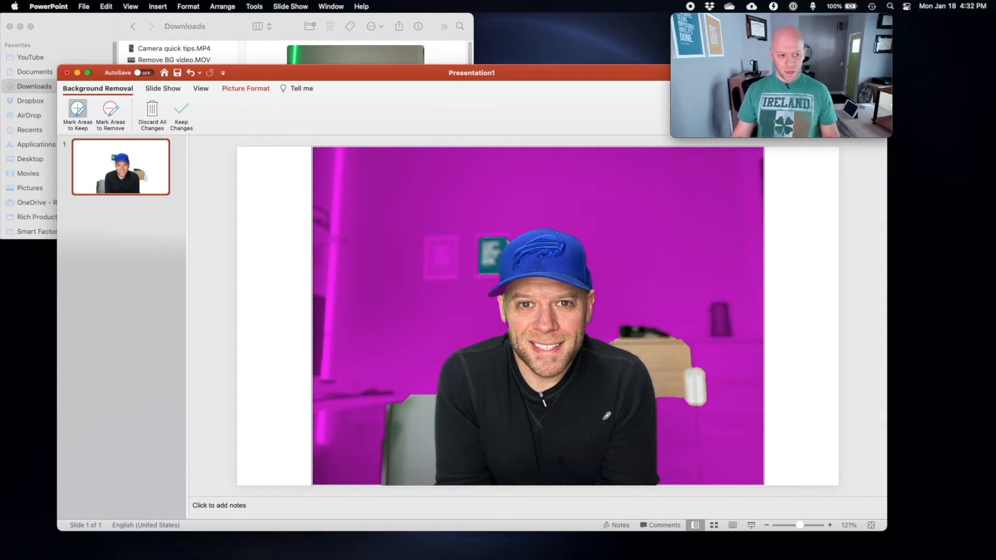
Mark the leftover wall beside the arm, the wooden cabinet, and the teal wall picture beside the cap as areas to remove.
left_click(110, 110)
mouse_move(421, 422)
left_mouse_down()
mouse_move(407, 437)
mouse_move(414, 470)
left_mouse_up()
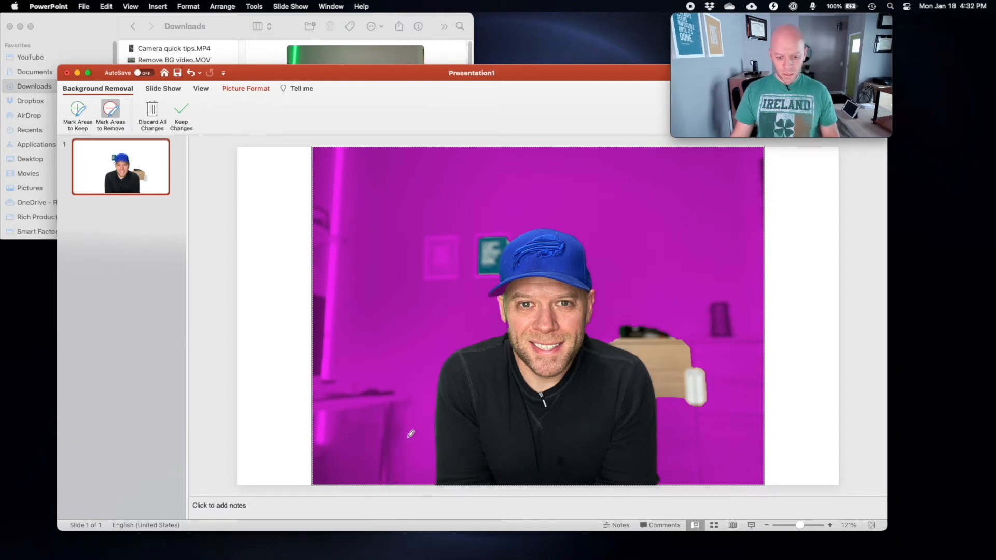
left_click(660, 352)
left_click_drag(663, 351, 673, 369)
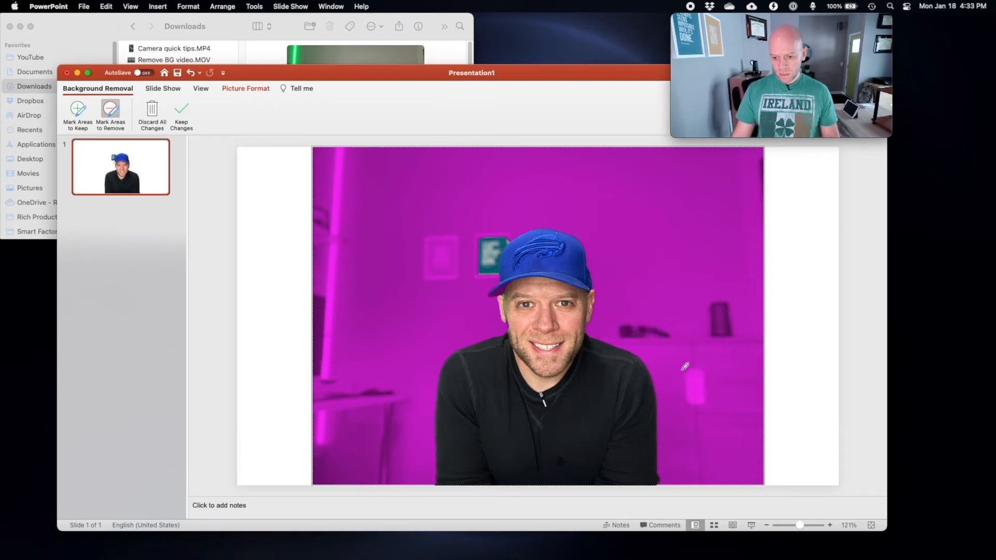
mouse_move(494, 249)
left_mouse_down()
mouse_move(485, 268)
mouse_move(494, 264)
left_mouse_up()
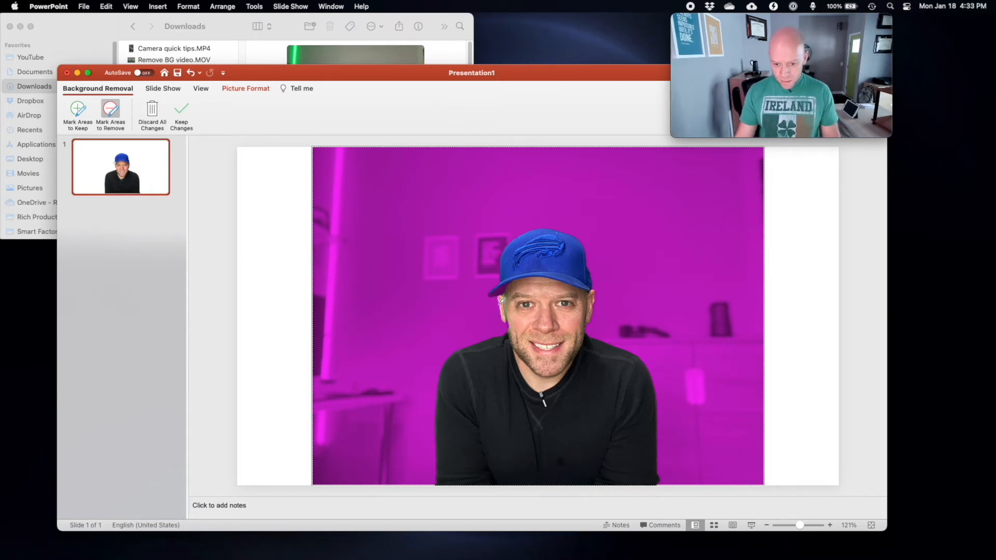
mouse_move(500, 289)
left_mouse_down()
mouse_move(514, 295)
mouse_move(501, 287)
left_mouse_up()
left_click_drag(557, 330, 557, 330)
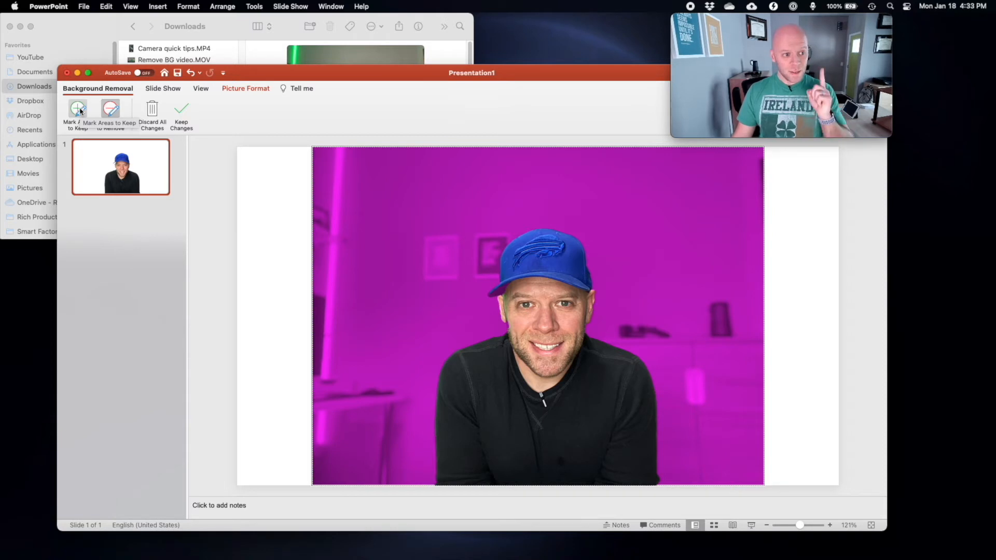
Mark the edge of the cheek and jaw as an area to keep and apply the background removal.
left_click(79, 110)
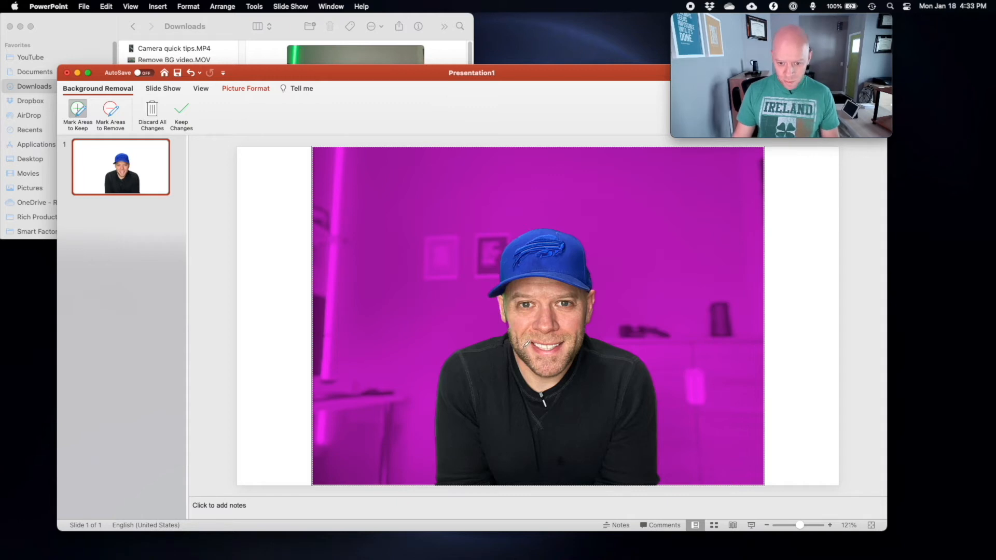
left_click_drag(511, 320, 530, 360)
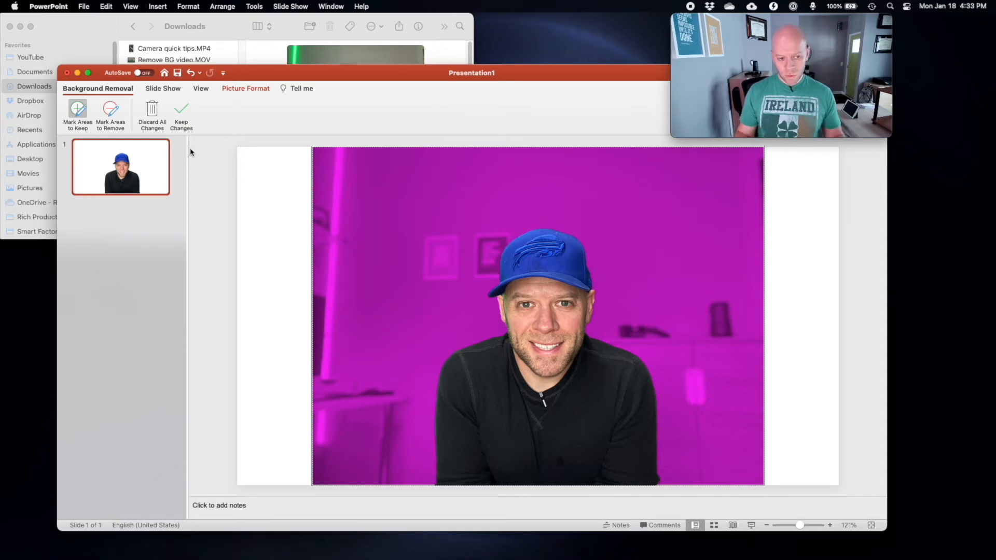
left_click(182, 109)
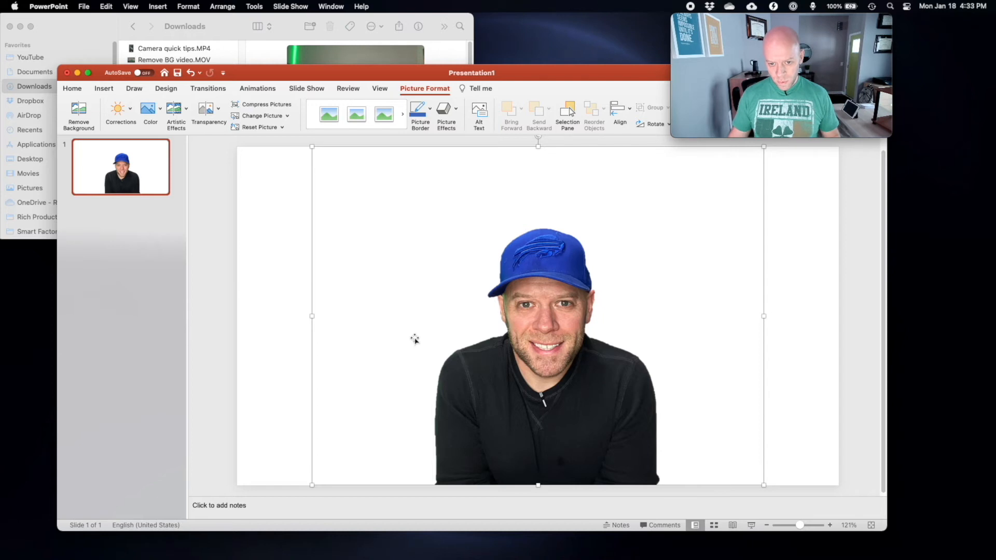
Crop the empty space above and on both sides of the cutout, leaving a picture about 5.2" wide and 5.81" high.
left_click_drag(584, 73, 527, 103)
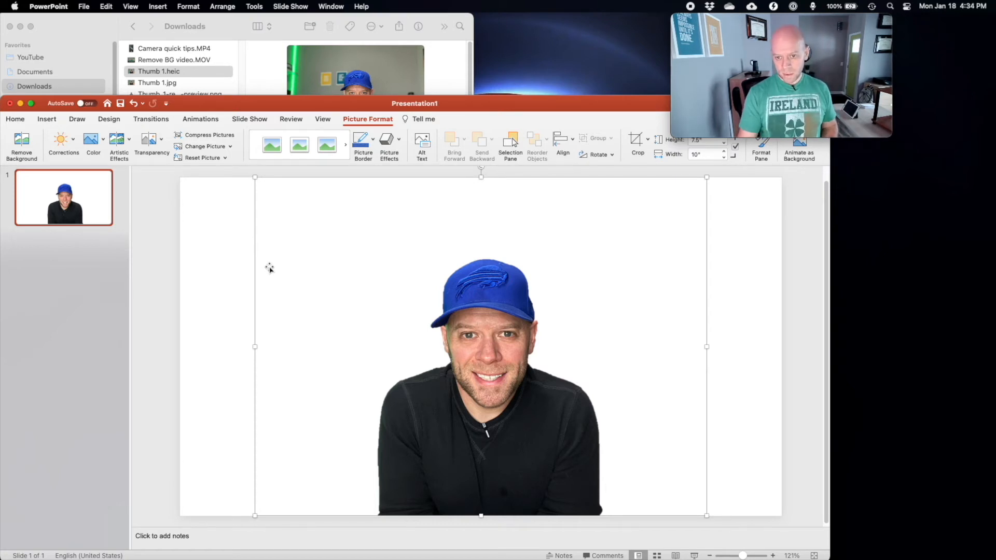
left_click(637, 142)
left_click_drag(482, 179, 485, 252)
left_click_drag(486, 255, 486, 253)
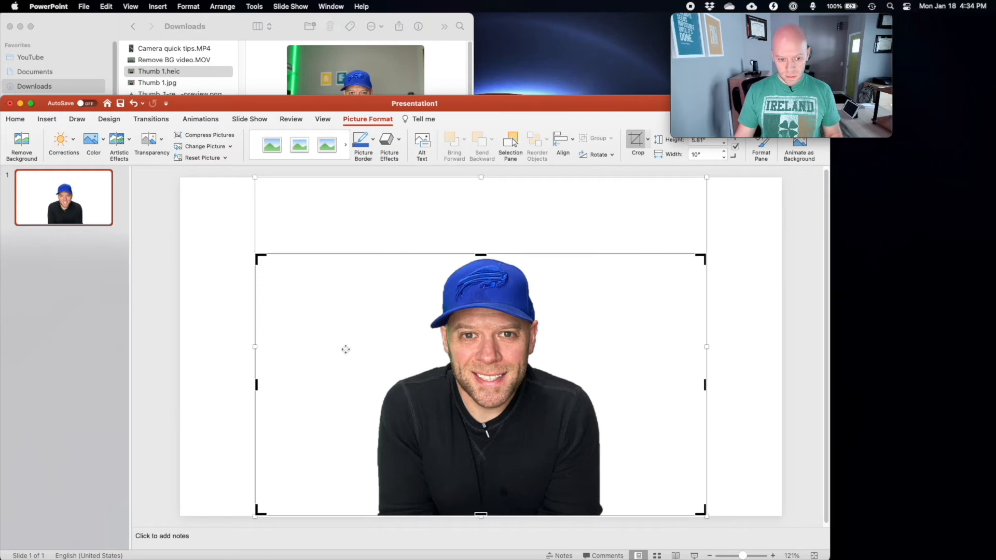
left_click_drag(256, 385, 371, 385)
left_click_drag(706, 385, 605, 403)
left_click(635, 141)
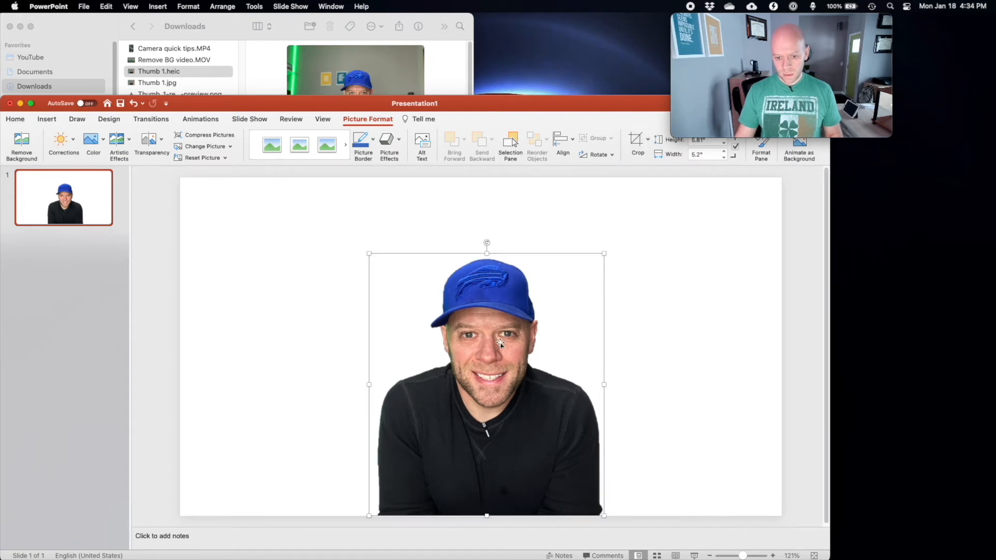
Save the cropped cutout as a PNG named Picture1.png in the Downloads folder and open the saved file.
right_click(487, 292)
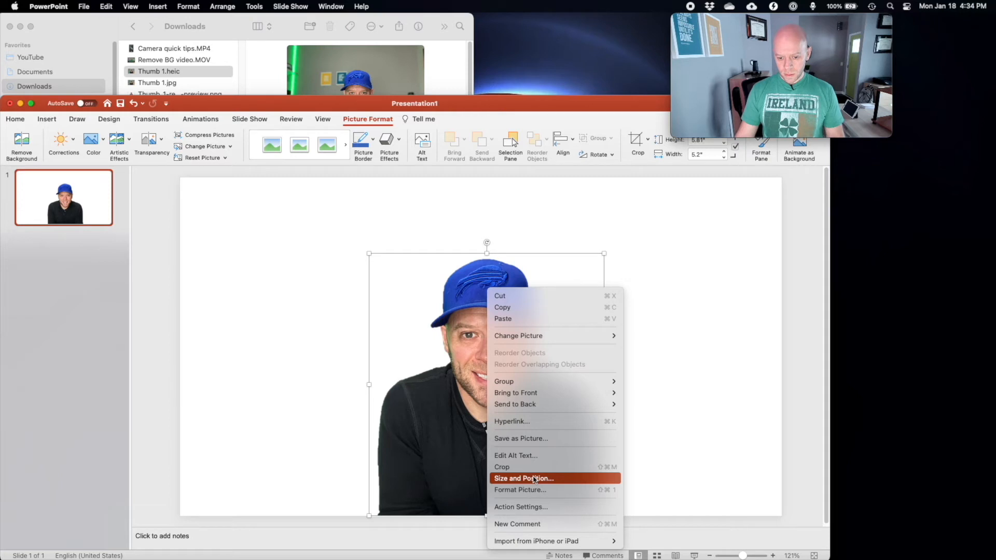
left_click(543, 439)
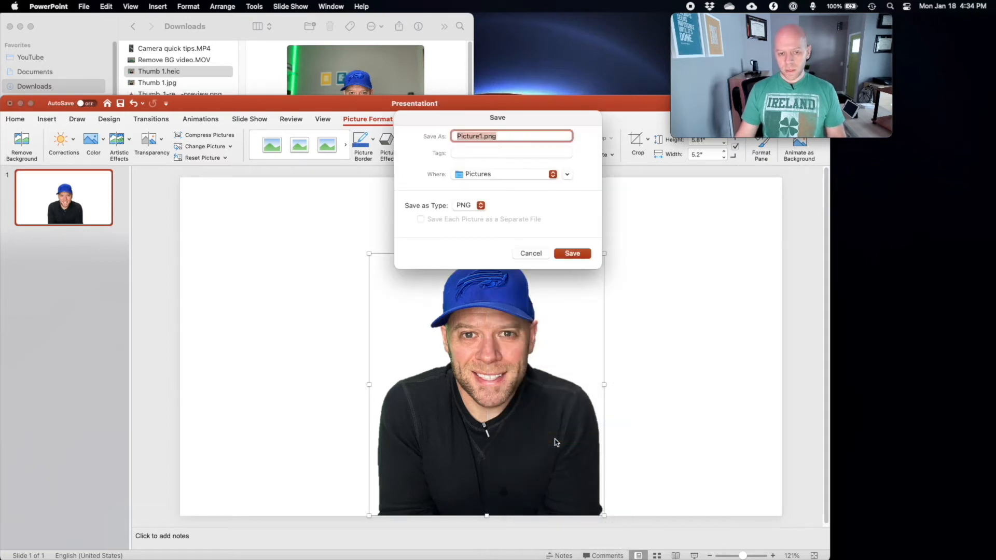
left_click(567, 175)
left_click(326, 177)
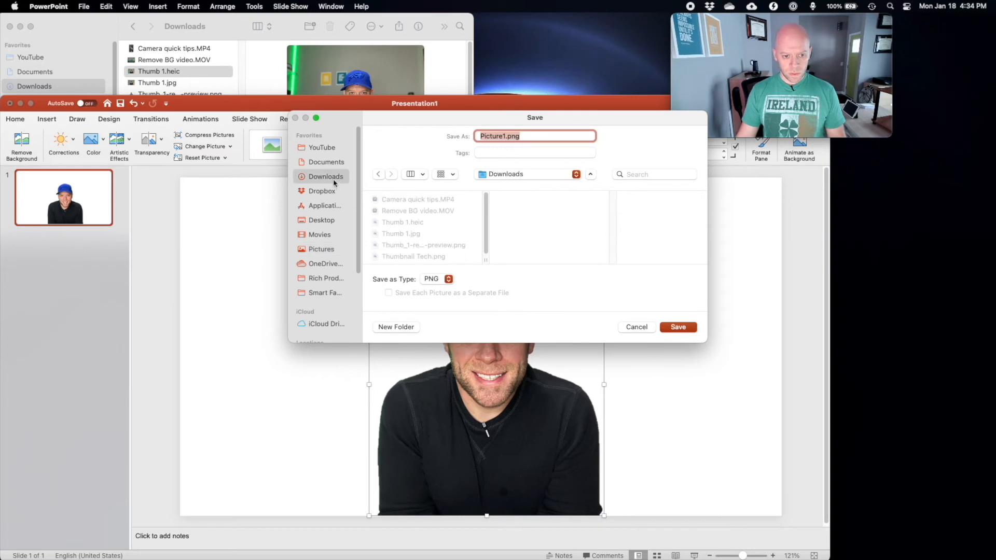
left_click(682, 329)
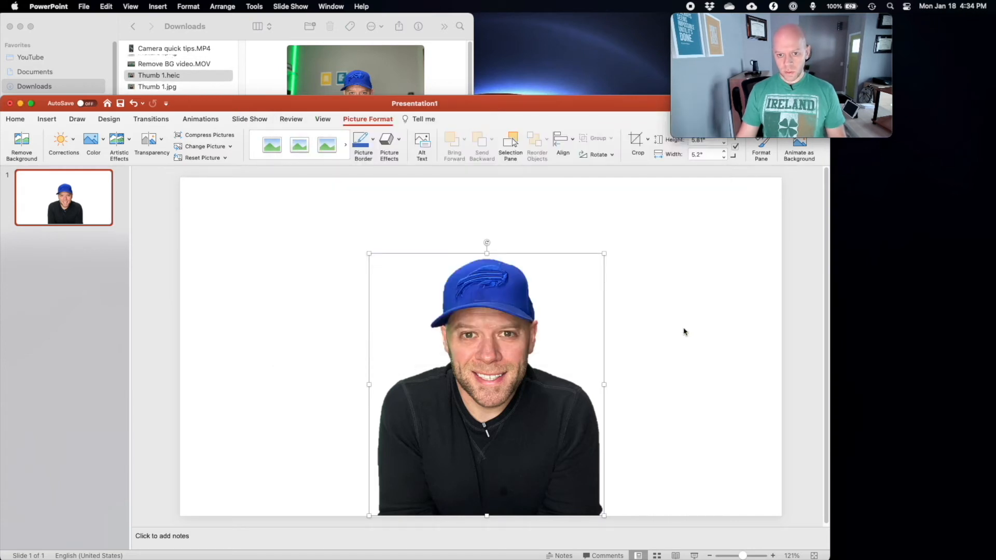
left_click(81, 31)
double_click(166, 60)
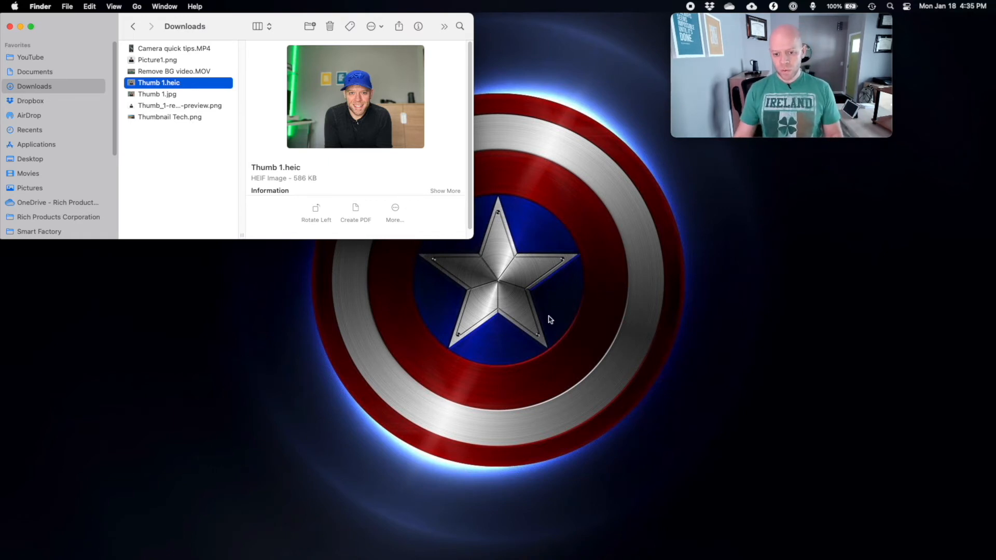
Launch Pixelmator Pro and dismiss its welcome window.
mouse_move(563, 559)
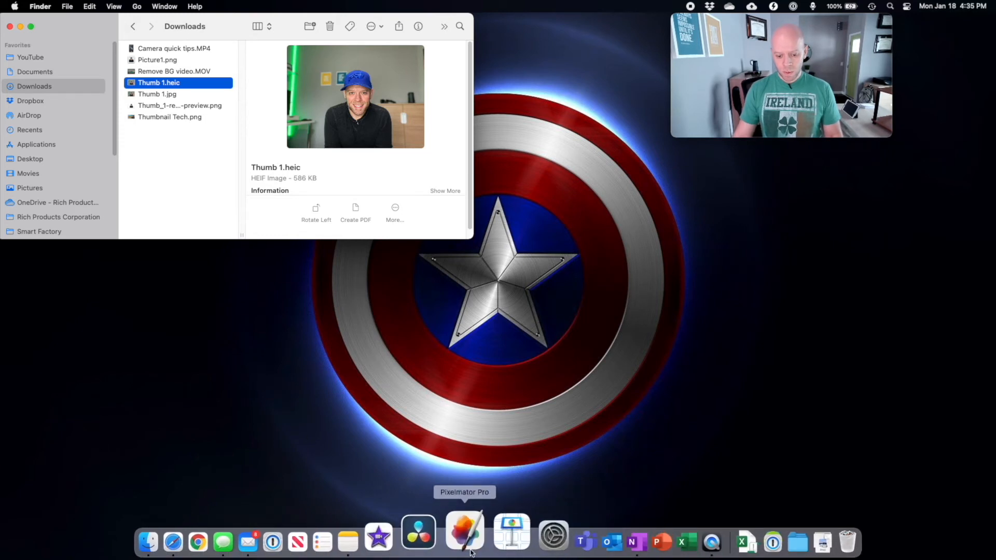
left_click(459, 539)
left_click_drag(510, 122, 469, 165)
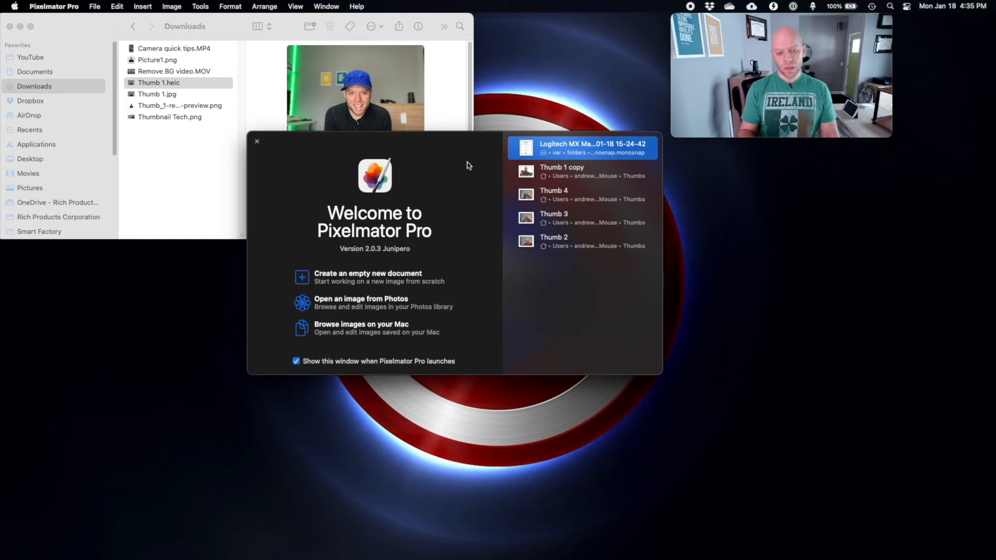
key("Escape")
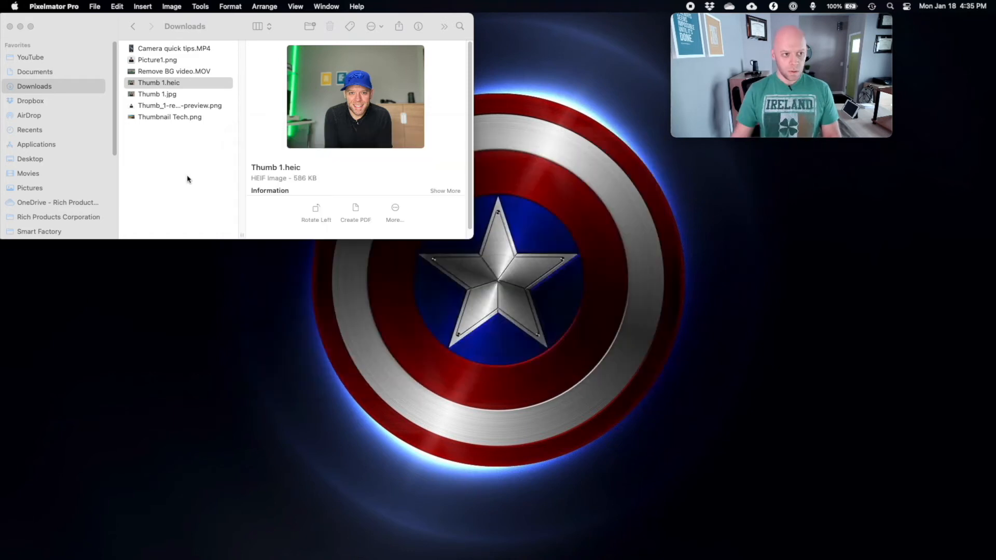
Open Thumb 1.heic from the Downloads folder in Pixelmator Pro.
left_click(167, 84)
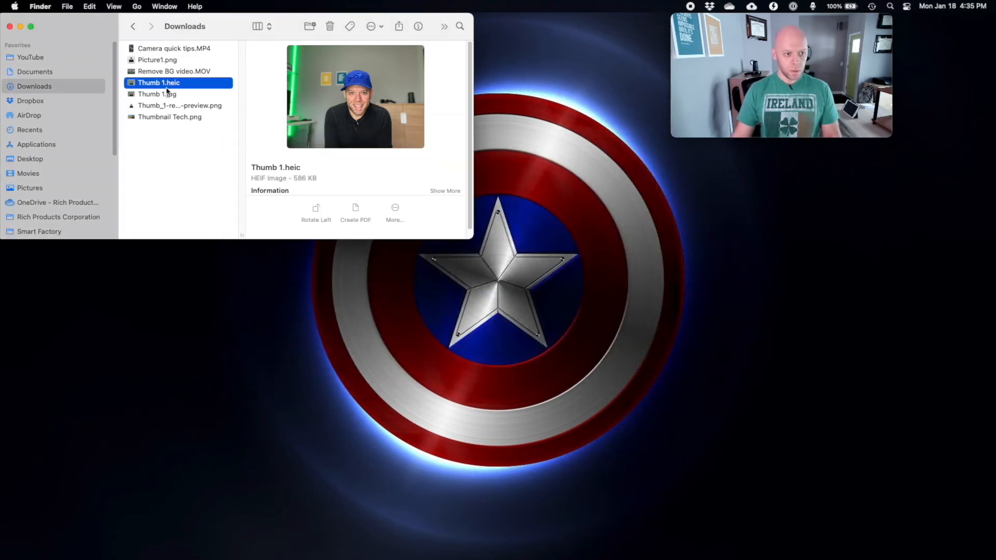
right_click(197, 86)
mouse_move(288, 101)
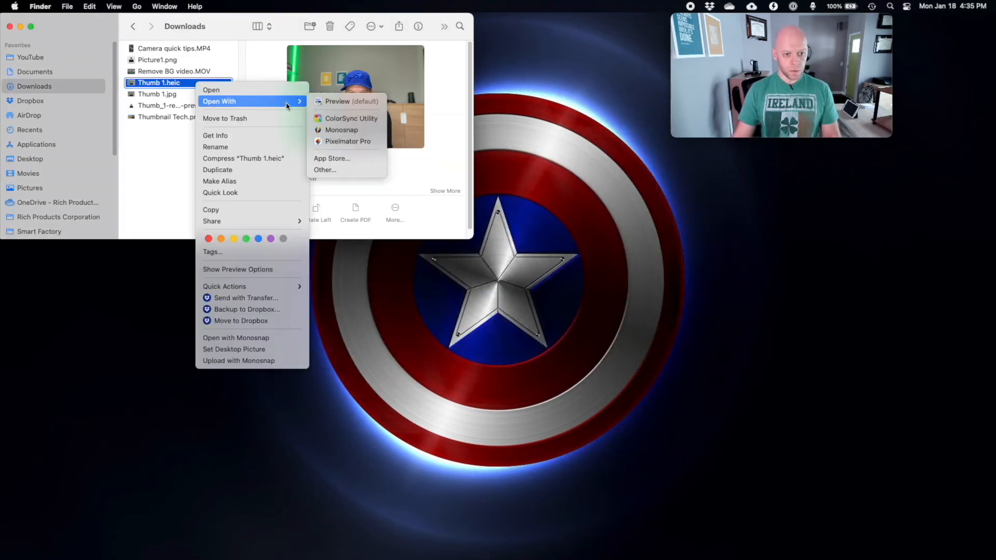
left_click(346, 144)
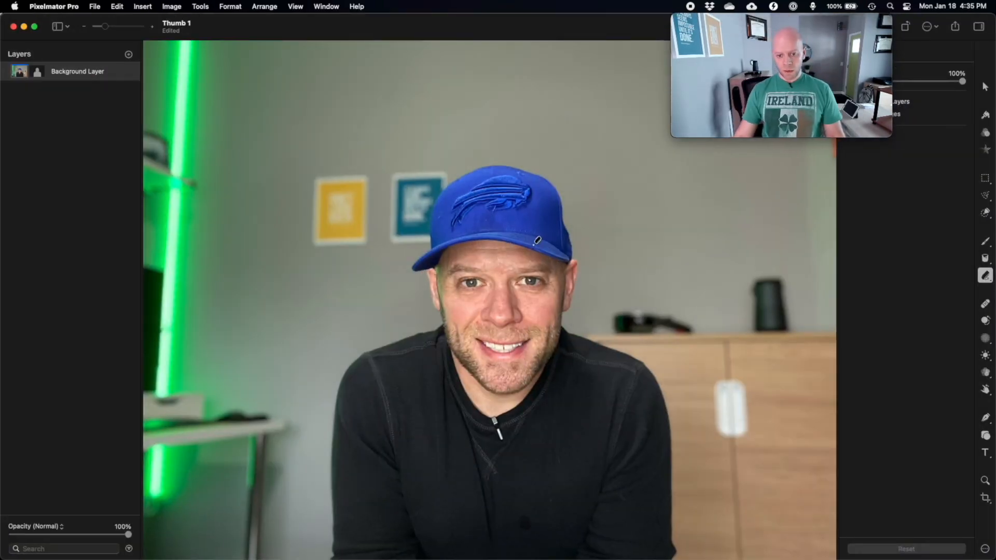
Activate the Quick Selection tool, move the webcam window off the tool's options, and show the tool's selection variants.
left_click(616, 29)
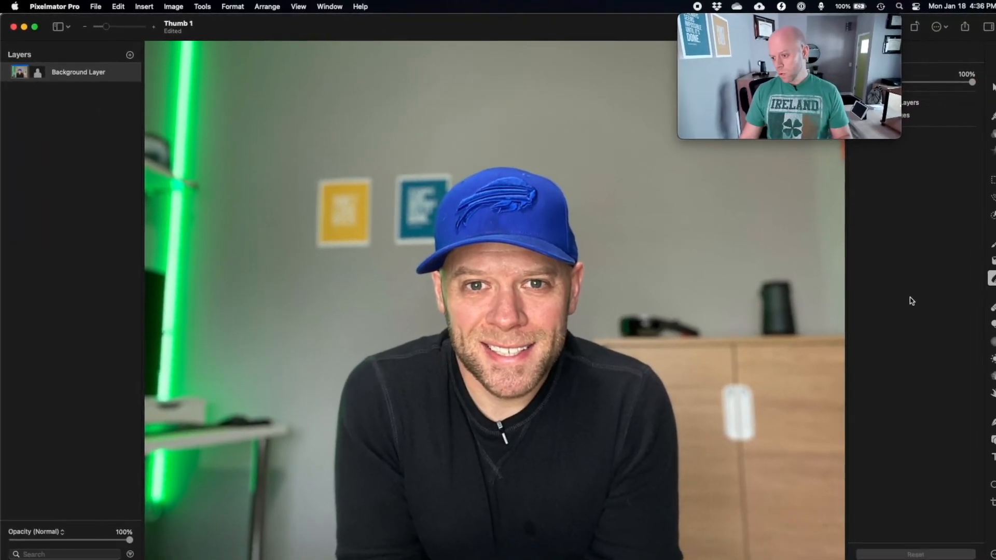
left_click(993, 215)
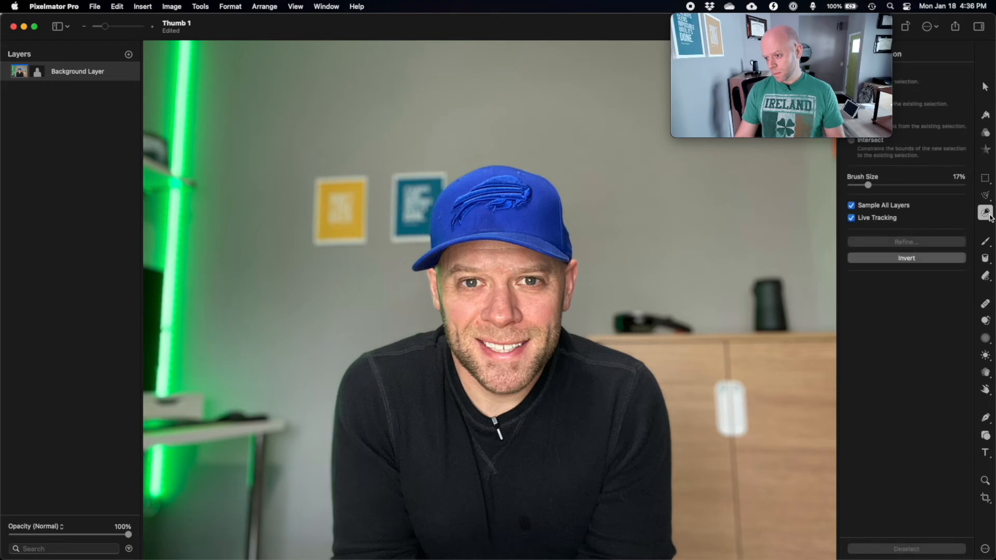
left_click_drag(819, 20, 762, 20)
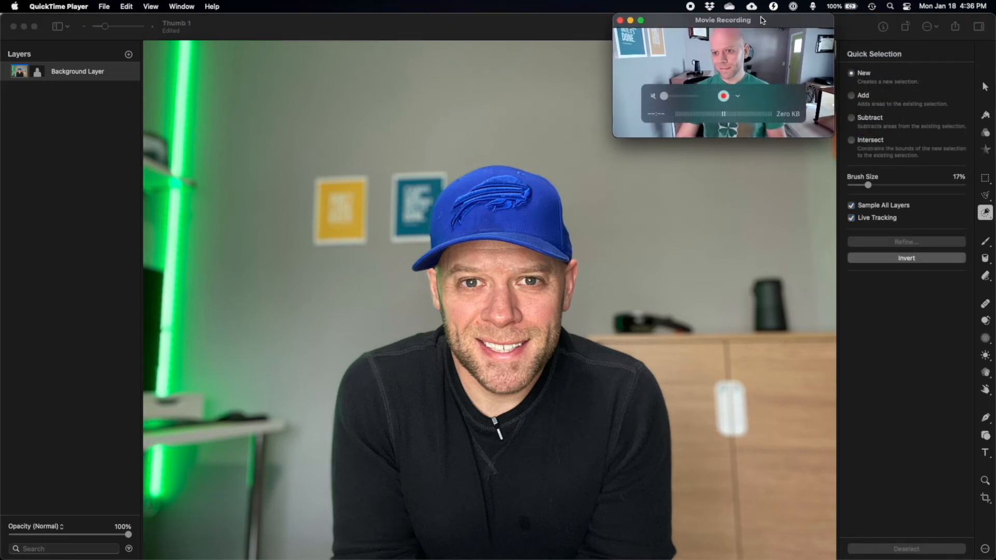
left_click(988, 216)
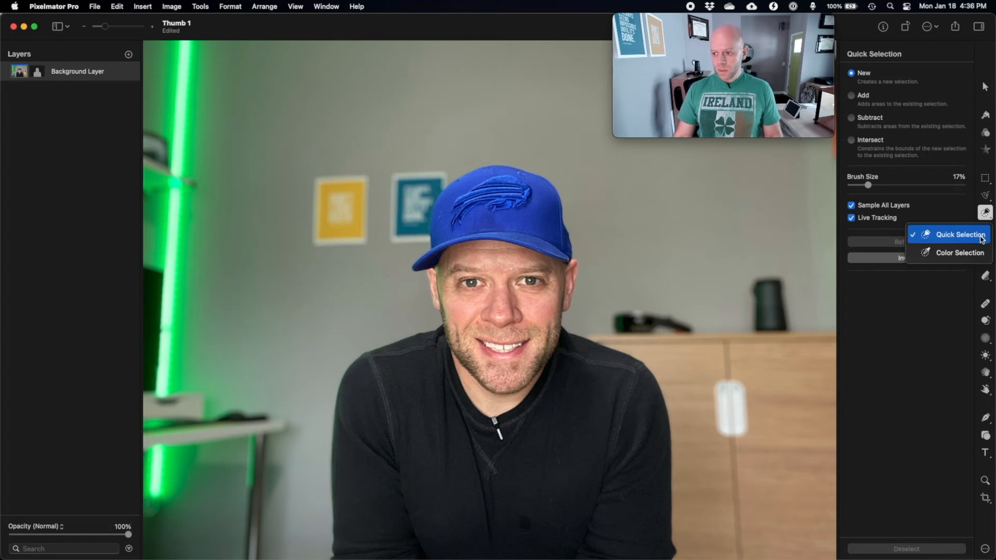
Look through the neighbouring selection tools and the quick selection variants, keeping Quick Selection as the active tool.
left_click(989, 222)
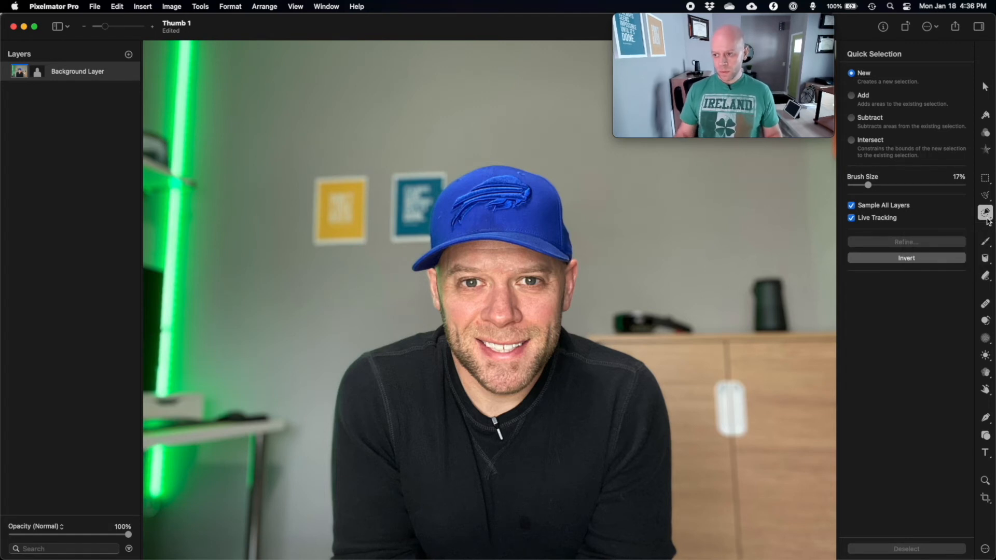
left_click(990, 183)
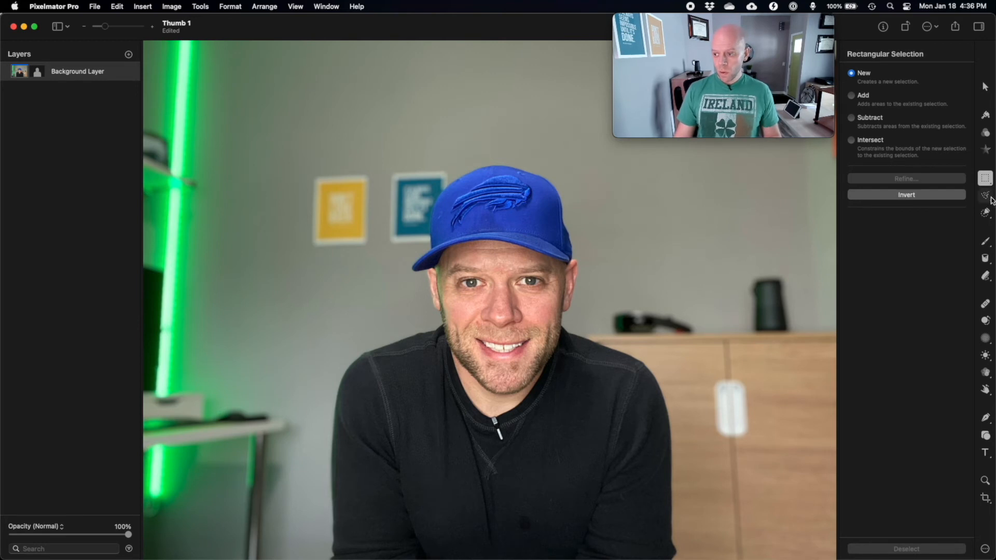
left_click(987, 196)
left_click(986, 213)
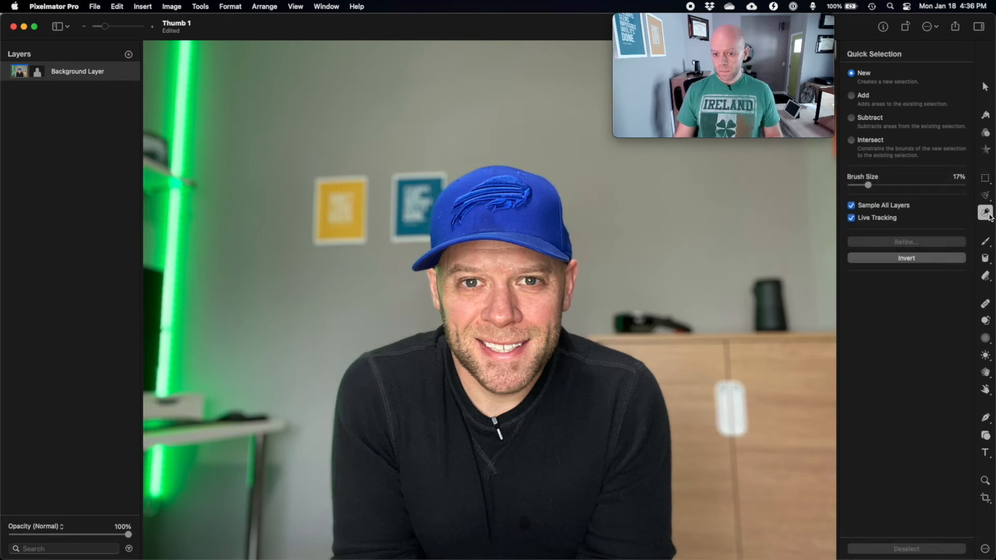
mouse_move(456, 291)
left_mouse_down()
mouse_move(400, 395)
mouse_move(348, 395)
left_mouse_up()
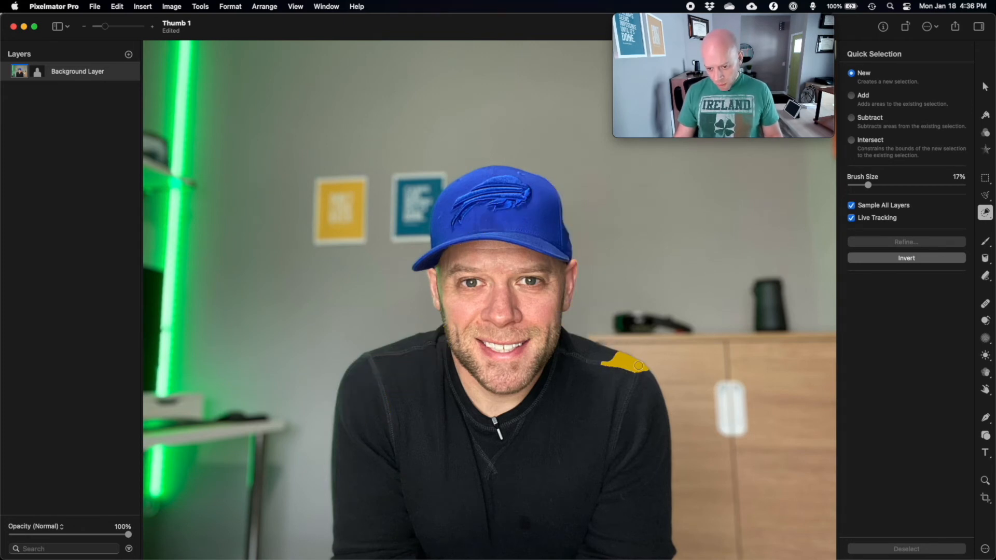
left_click(986, 213)
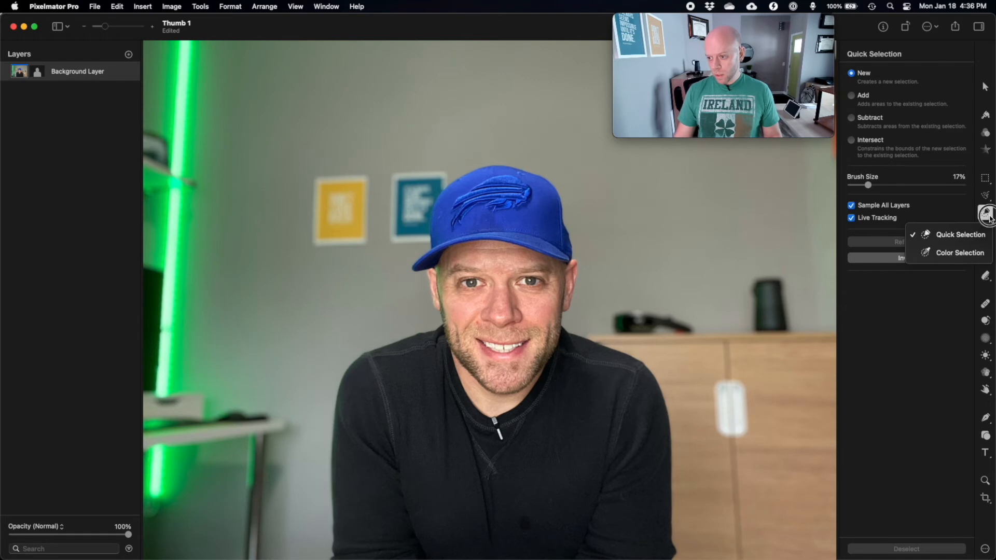
left_click(960, 234)
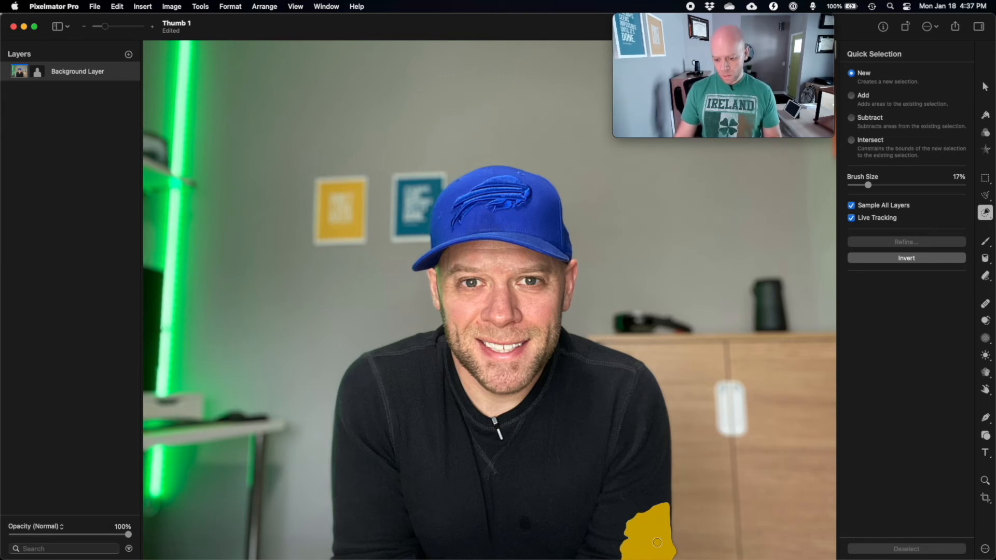
Brush a Quick Selection over the man's shirt, face and cap, and apply Refine Selection without adjusting its settings.
mouse_move(657, 543)
left_mouse_down()
mouse_move(642, 531)
mouse_move(534, 545)
mouse_move(357, 541)
mouse_move(357, 493)
mouse_move(338, 456)
mouse_move(352, 412)
left_mouse_up()
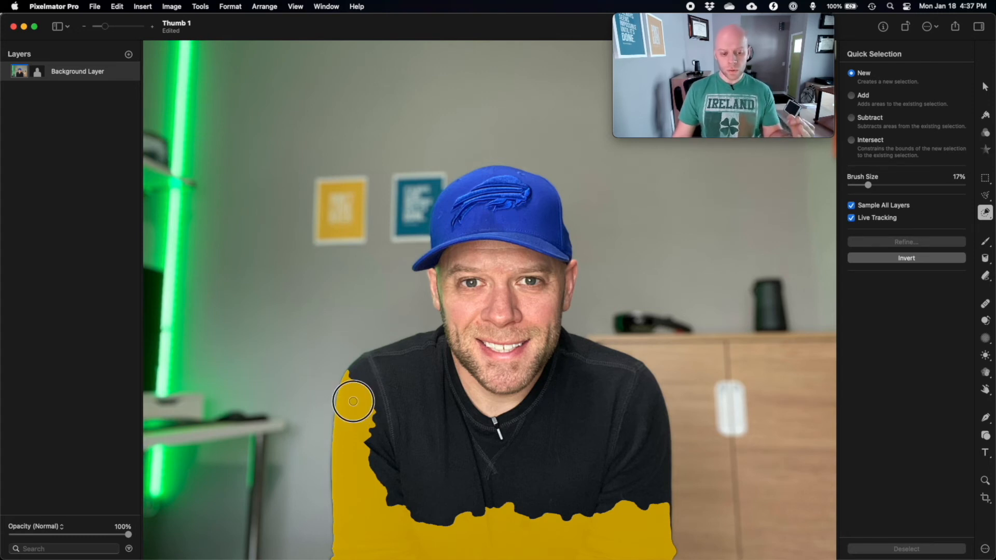
mouse_move(353, 401)
left_mouse_down()
mouse_move(358, 382)
mouse_move(405, 364)
mouse_move(398, 356)
mouse_move(392, 369)
mouse_move(393, 351)
mouse_move(456, 332)
mouse_move(464, 308)
mouse_move(446, 310)
mouse_move(436, 296)
mouse_move(444, 279)
mouse_move(433, 258)
mouse_move(452, 243)
mouse_move(464, 203)
mouse_move(457, 190)
mouse_move(446, 204)
mouse_move(478, 173)
mouse_move(520, 169)
mouse_move(552, 221)
mouse_move(532, 223)
mouse_move(498, 183)
mouse_move(484, 210)
mouse_move(477, 199)
mouse_move(507, 195)
mouse_move(494, 218)
mouse_move(516, 222)
mouse_move(517, 243)
mouse_move(469, 235)
mouse_move(469, 246)
mouse_move(556, 260)
mouse_move(569, 275)
mouse_move(466, 274)
mouse_move(471, 282)
mouse_move(451, 287)
mouse_move(527, 294)
mouse_move(553, 329)
mouse_move(516, 333)
mouse_move(490, 318)
mouse_move(507, 338)
mouse_move(616, 364)
mouse_move(636, 395)
mouse_move(654, 498)
mouse_move(400, 504)
mouse_move(360, 421)
mouse_move(474, 380)
mouse_move(551, 371)
mouse_move(485, 348)
mouse_move(524, 347)
mouse_move(609, 400)
mouse_move(620, 467)
mouse_move(466, 410)
mouse_move(387, 452)
mouse_move(516, 465)
mouse_move(482, 436)
mouse_move(517, 421)
mouse_move(512, 398)
left_mouse_up()
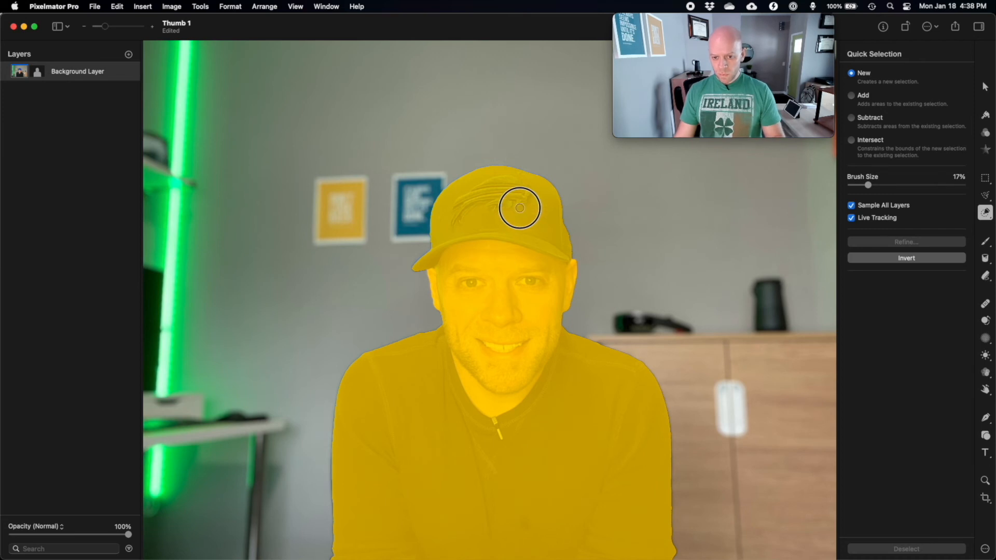
left_click_drag(533, 351, 518, 388)
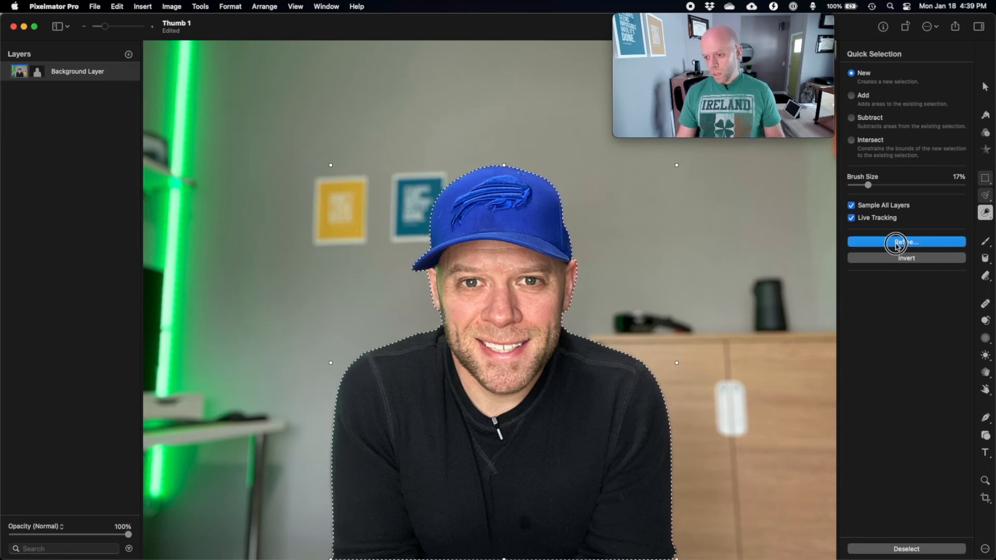
left_click(900, 243)
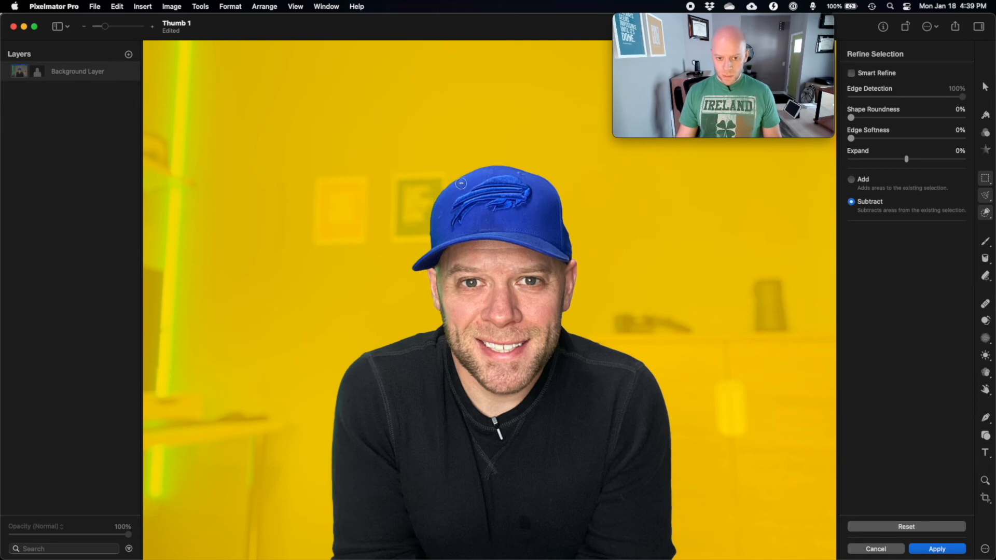
left_click(928, 551)
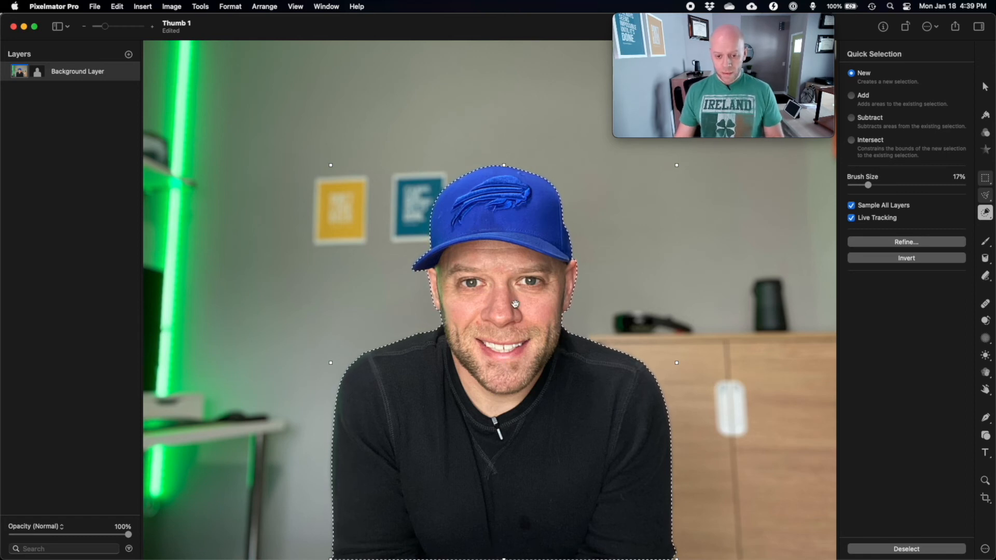
Copy and paste the selected man as a separate layer, and hide and delete the original Background Layer.
right_click(504, 310)
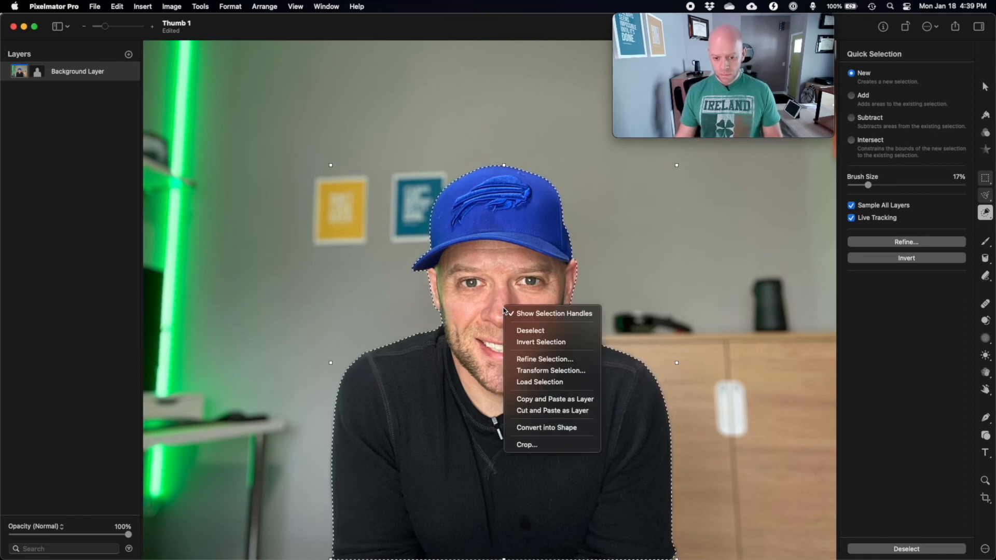
left_click(552, 399)
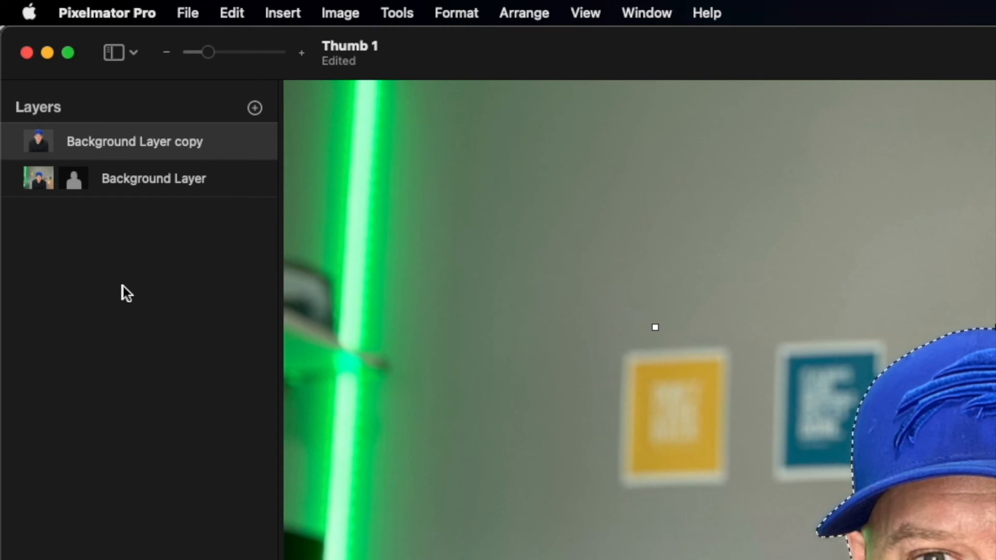
left_click(139, 176)
left_click(151, 149)
left_click(156, 182)
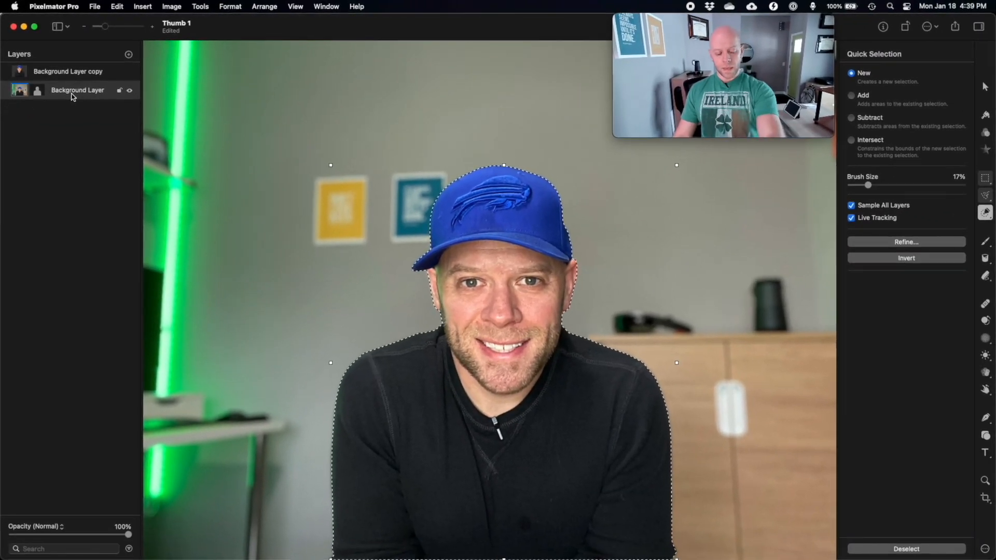
left_click(129, 91)
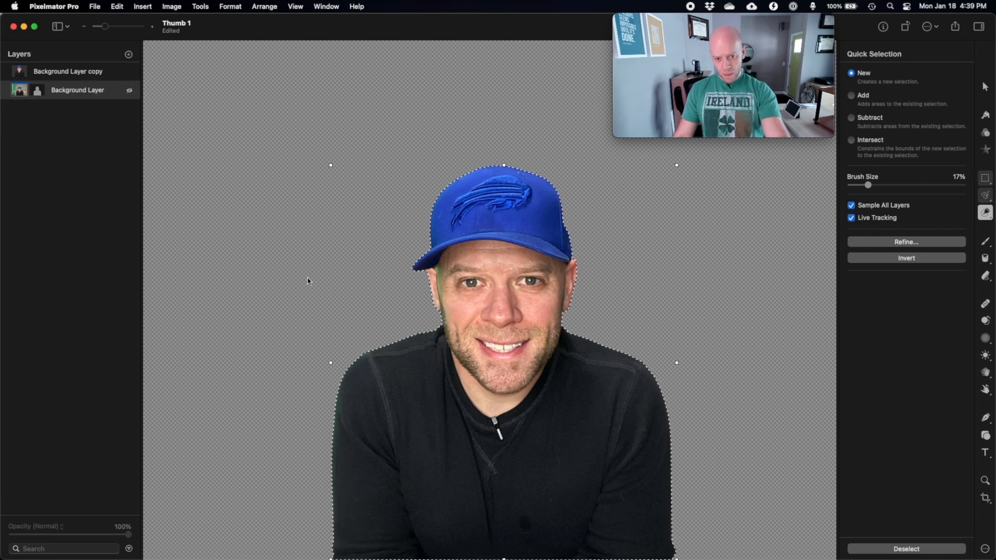
right_click(71, 90)
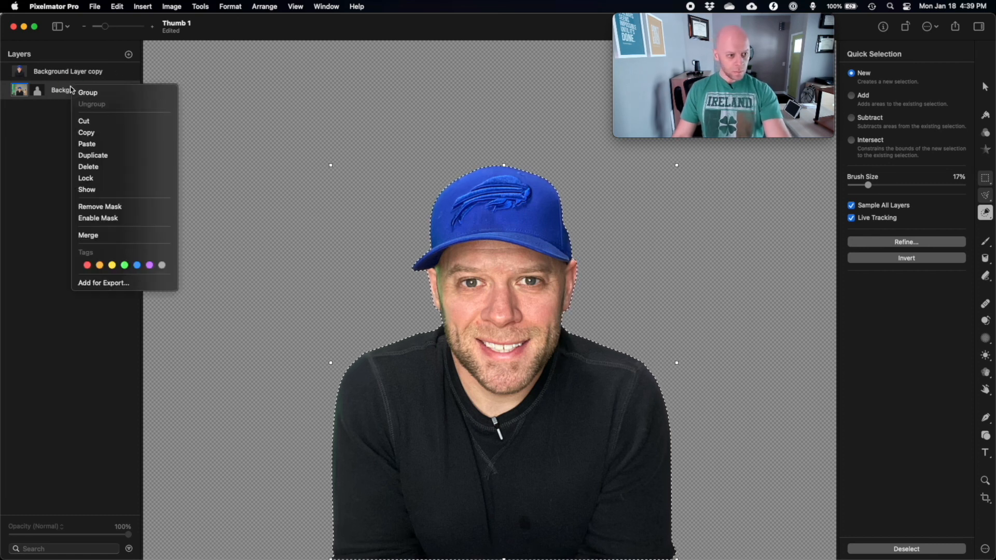
left_click(89, 165)
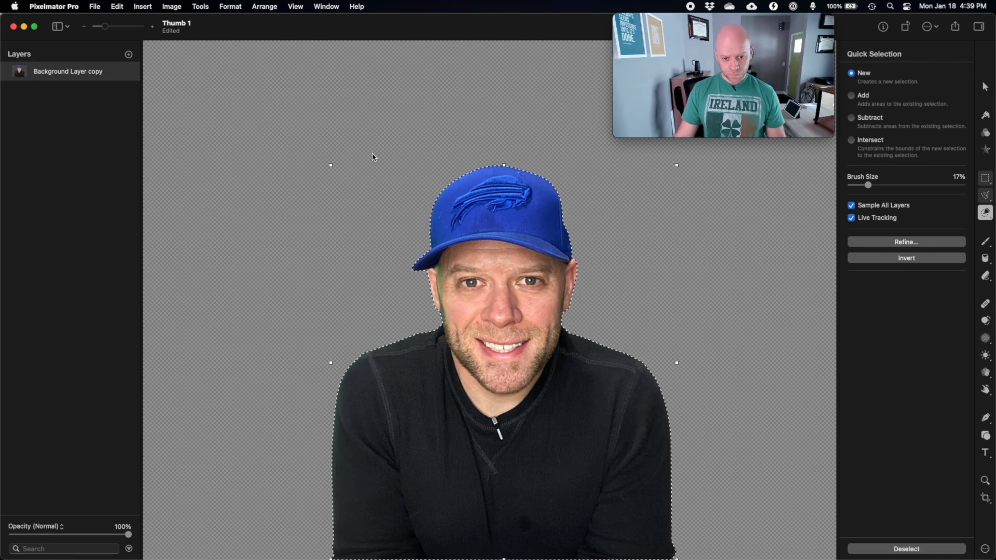
Clear the selection and trim the canvas's transparent pixels on all four sides.
key("super+d")
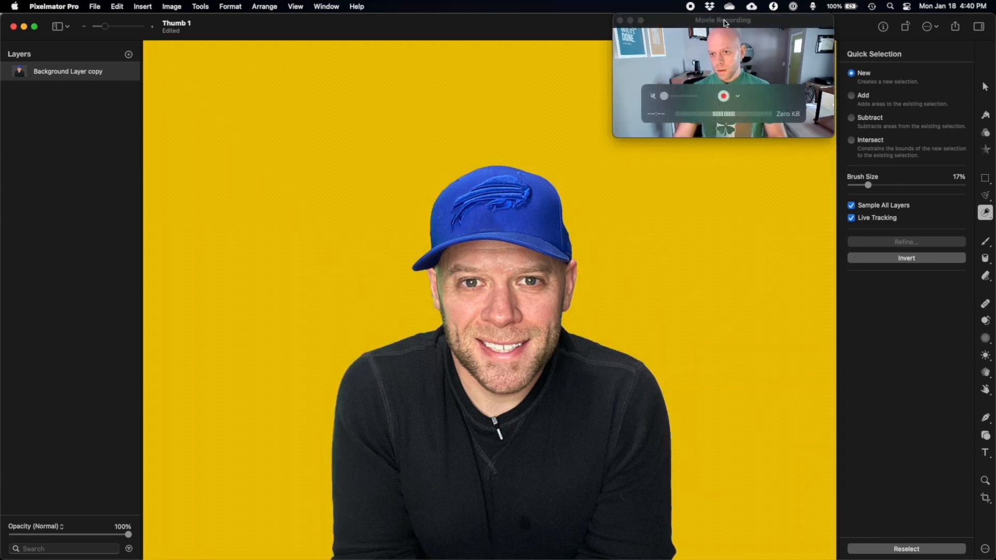
left_click_drag(726, 20, 119, 4)
left_click(866, 398)
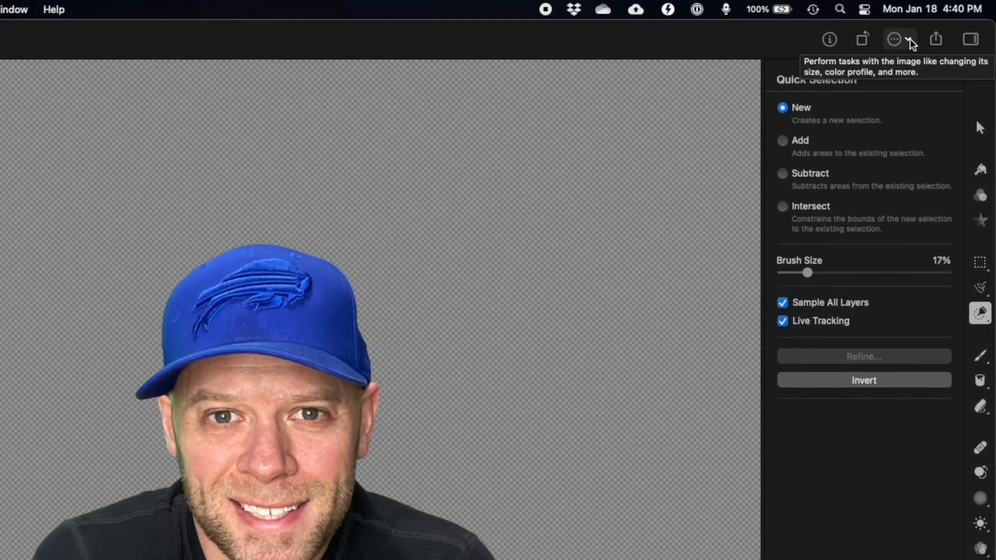
left_click(909, 40)
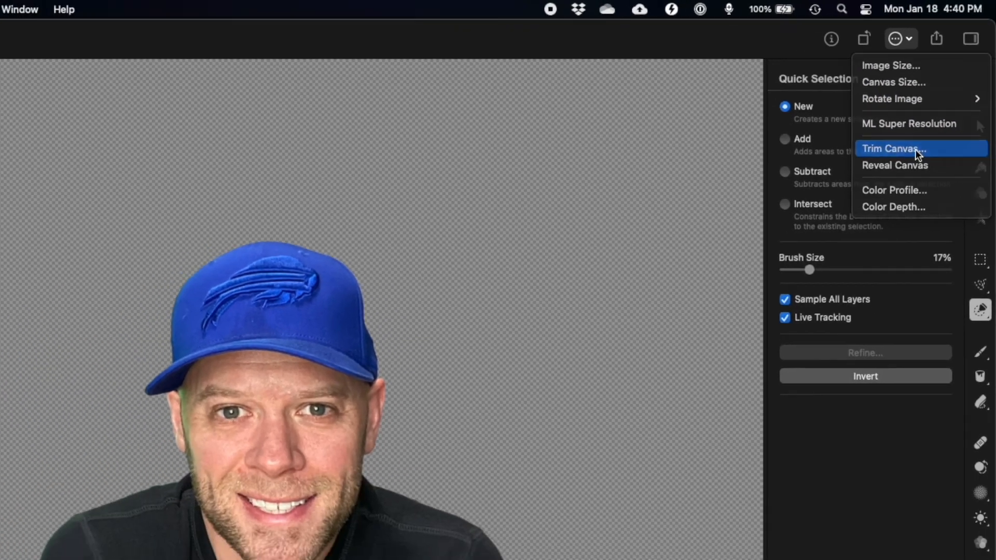
left_click(916, 149)
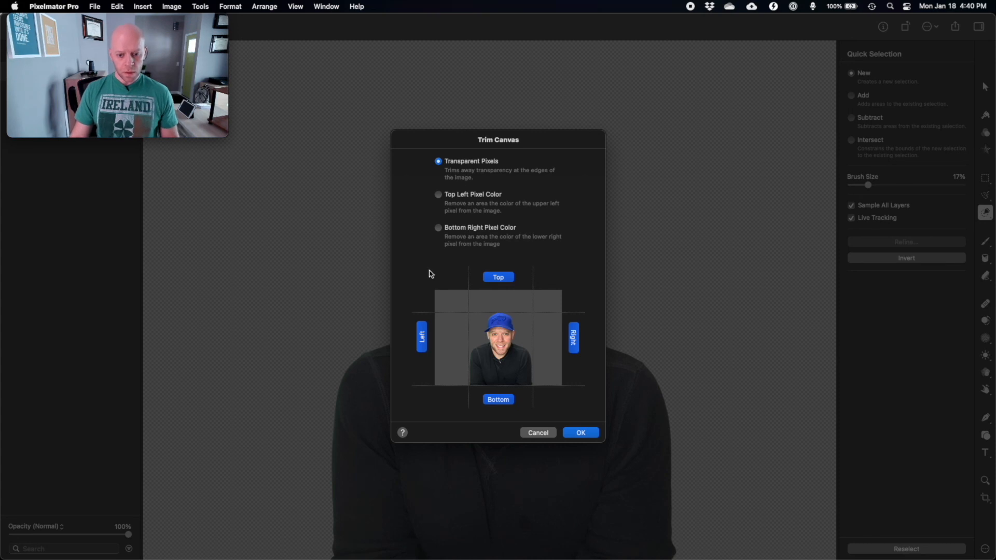
left_click(592, 432)
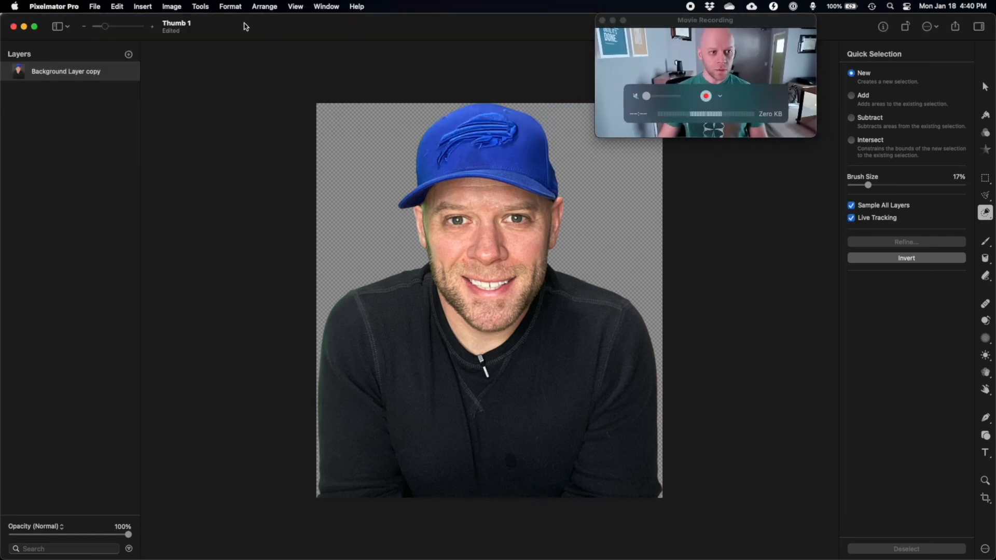
Export the trimmed cutout as Thumb 1.png in PNG format to the Downloads folder.
left_click(95, 6)
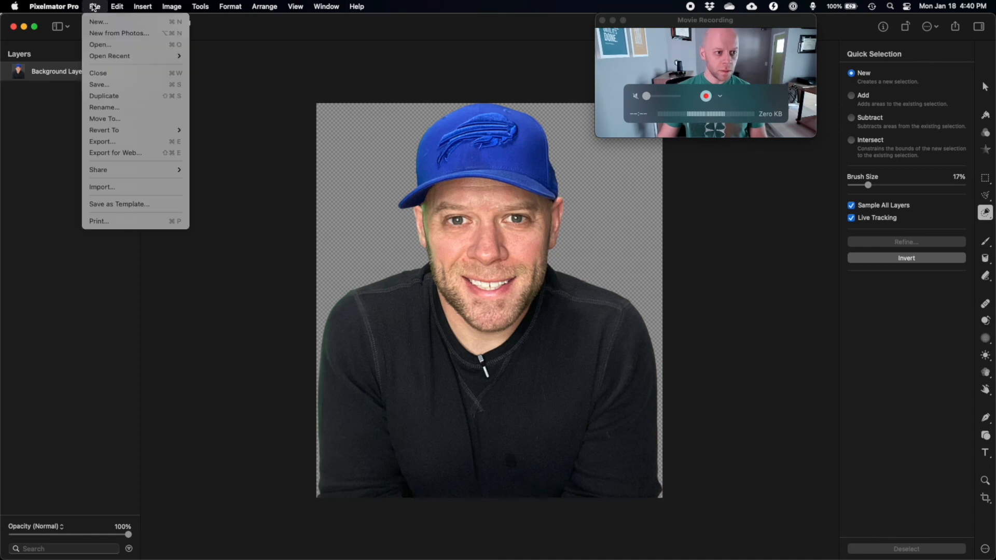
left_click(121, 143)
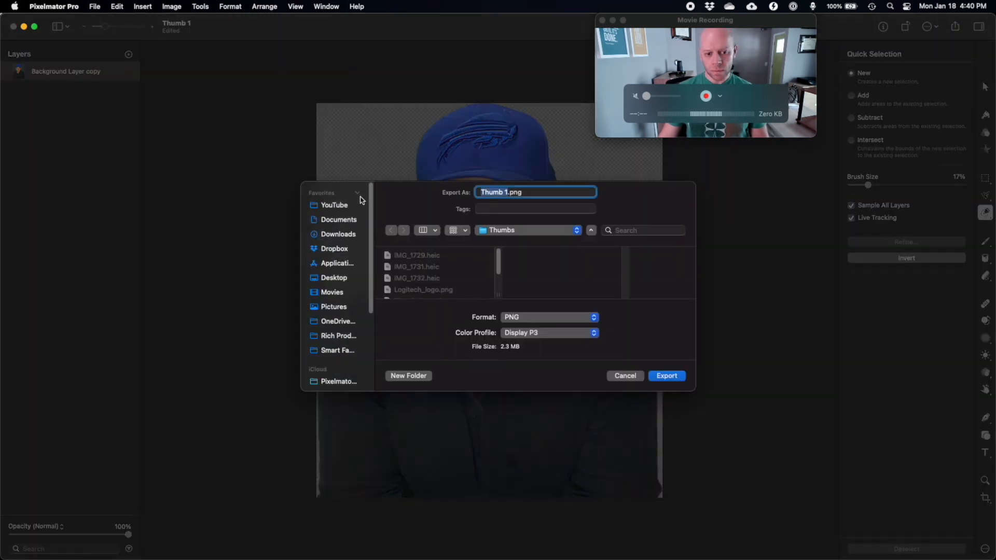
left_click(591, 318)
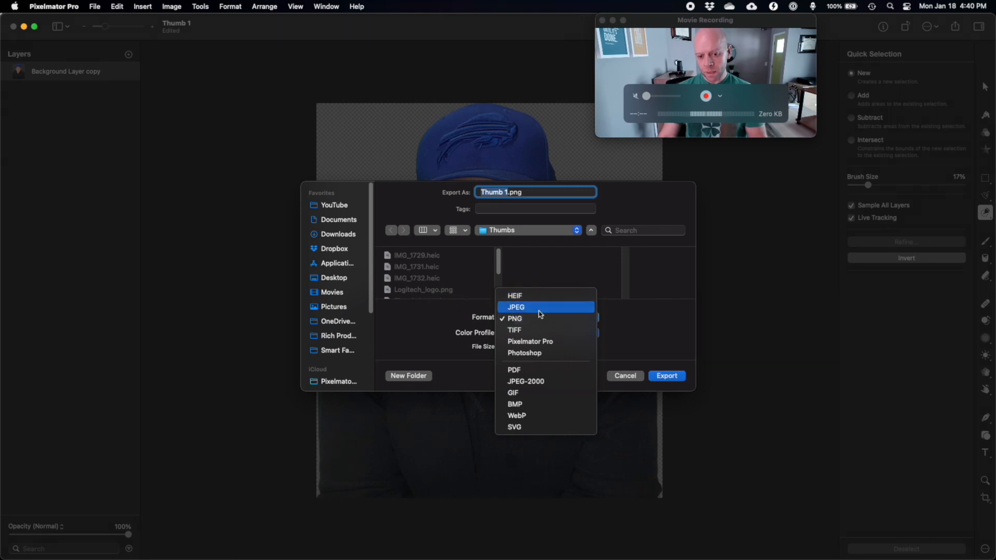
left_click(624, 313)
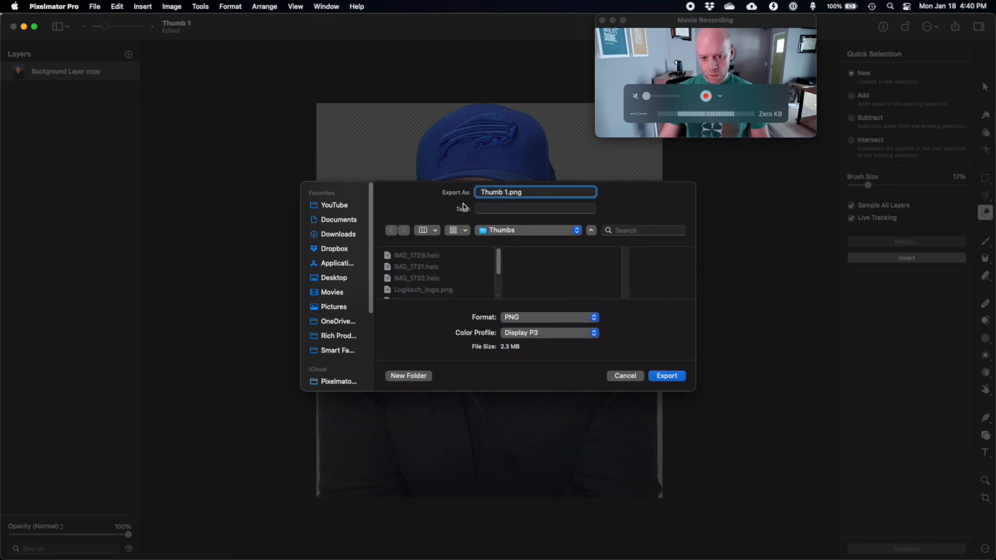
left_click(340, 236)
left_click(668, 378)
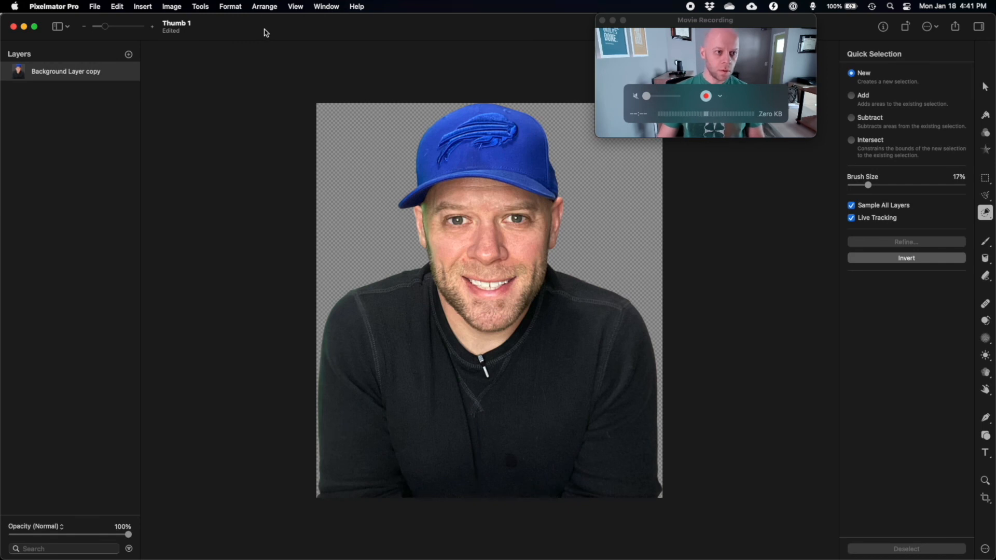
Close the Pixelmator Pro document and open the exported Thumb 1.png from the Downloads folder in Preview.
key("cmd+w")
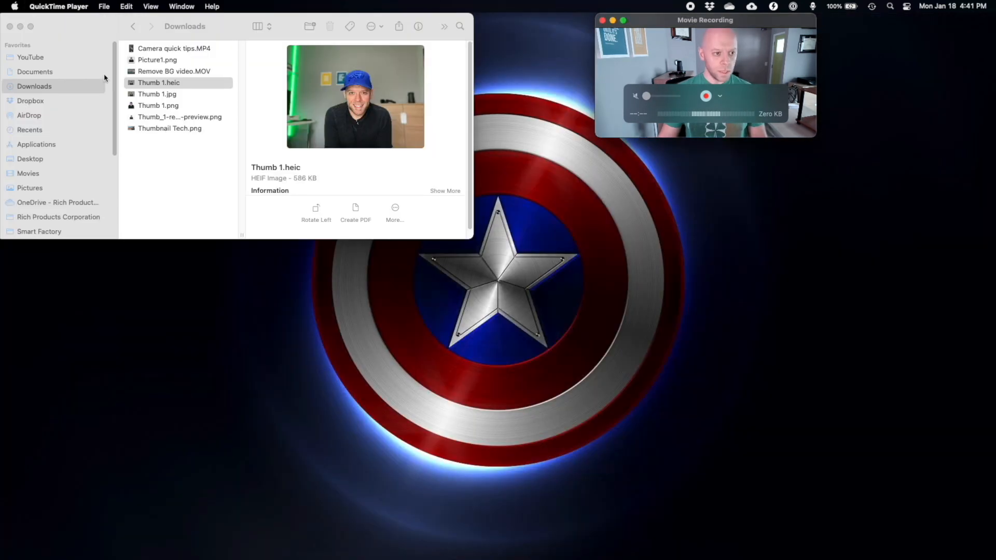
left_click(176, 110)
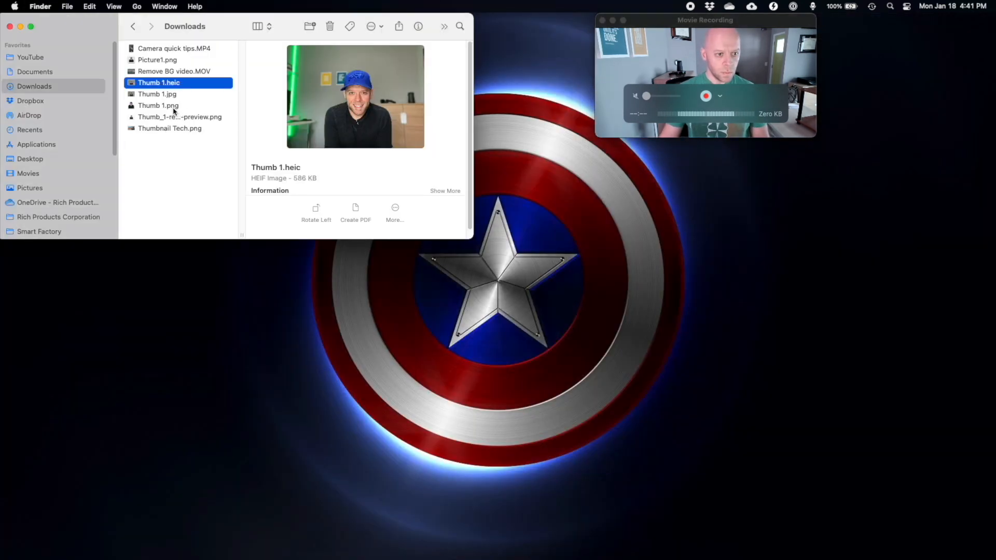
double_click(157, 106)
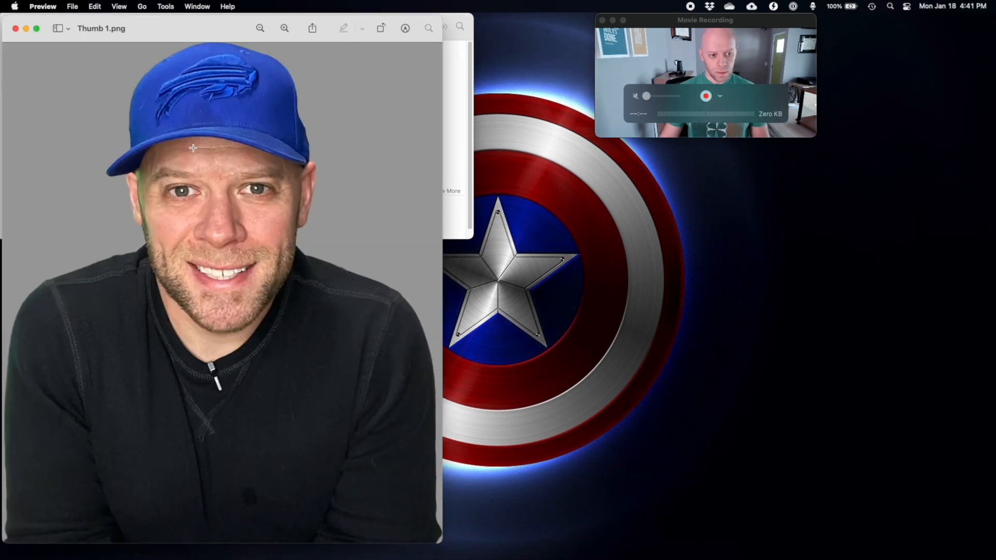